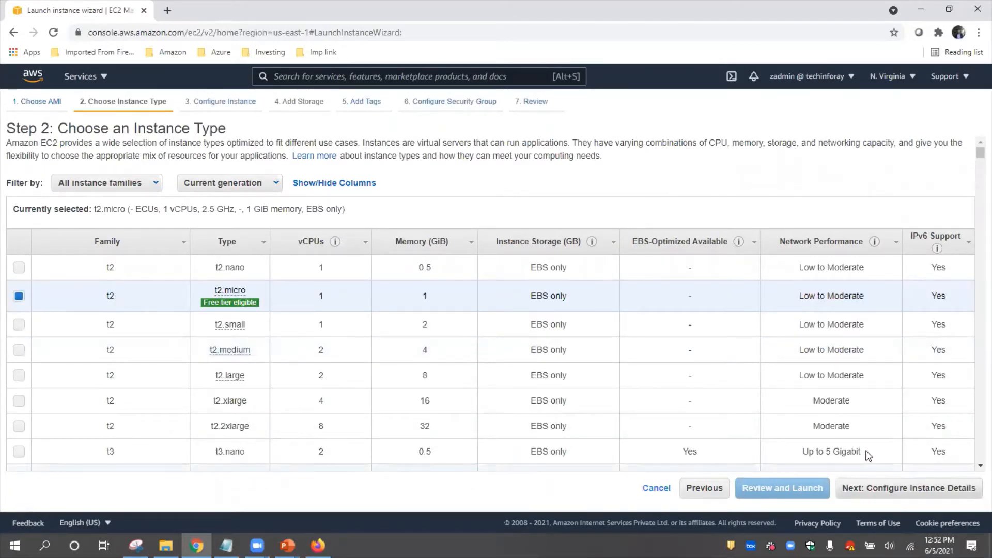
Step: Set the instance's network to DemoVPC and its subnet to Private Subnet in us-east-1c
{"action": "left_click", "coordinate": [879, 488]}
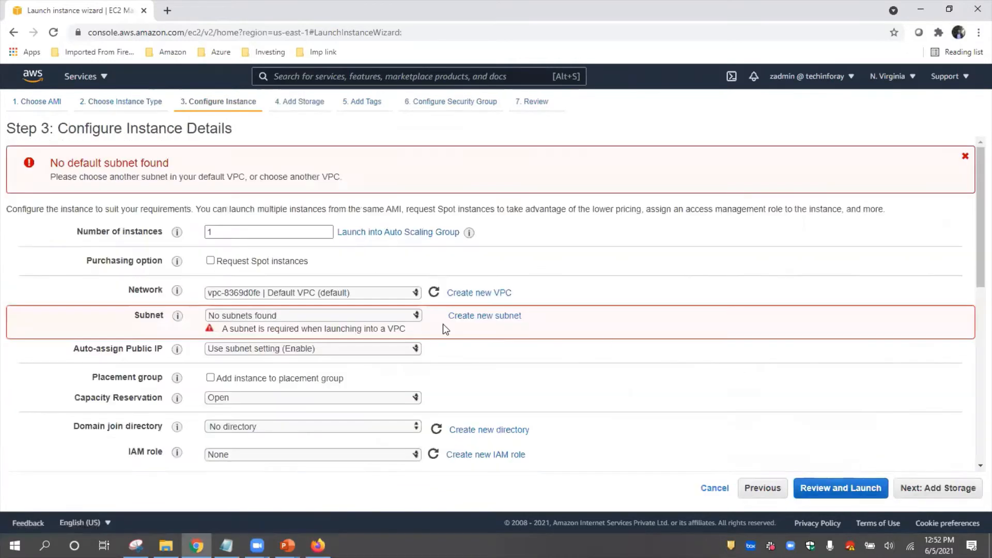
{"action": "left_click", "coordinate": [413, 295]}
{"action": "left_click", "coordinate": [371, 311]}
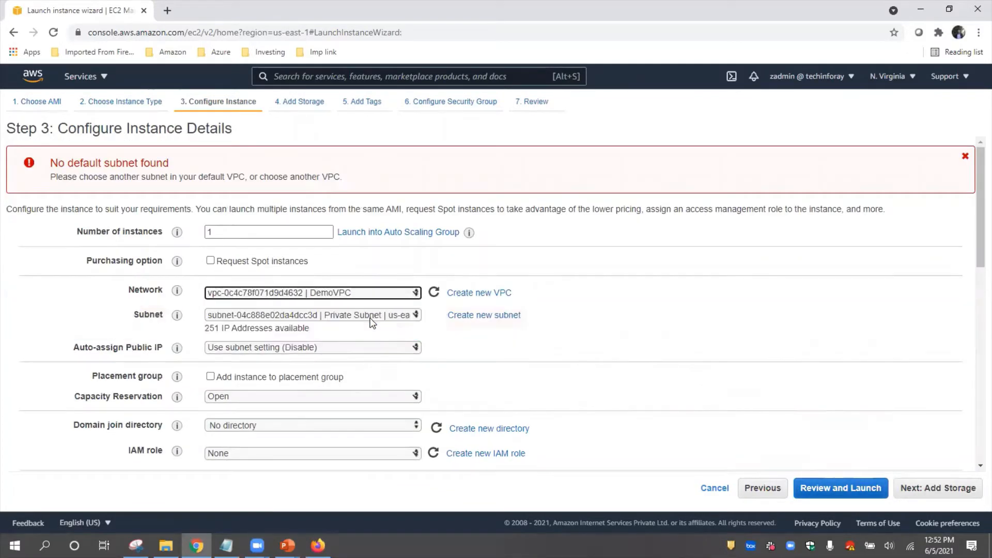
{"action": "left_click", "coordinate": [369, 316]}
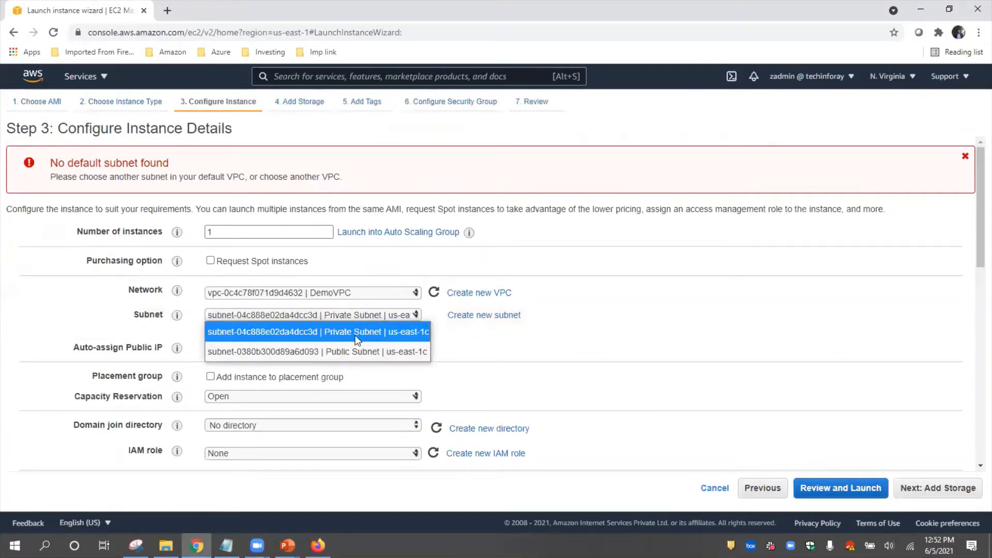
{"action": "left_click", "coordinate": [366, 333]}
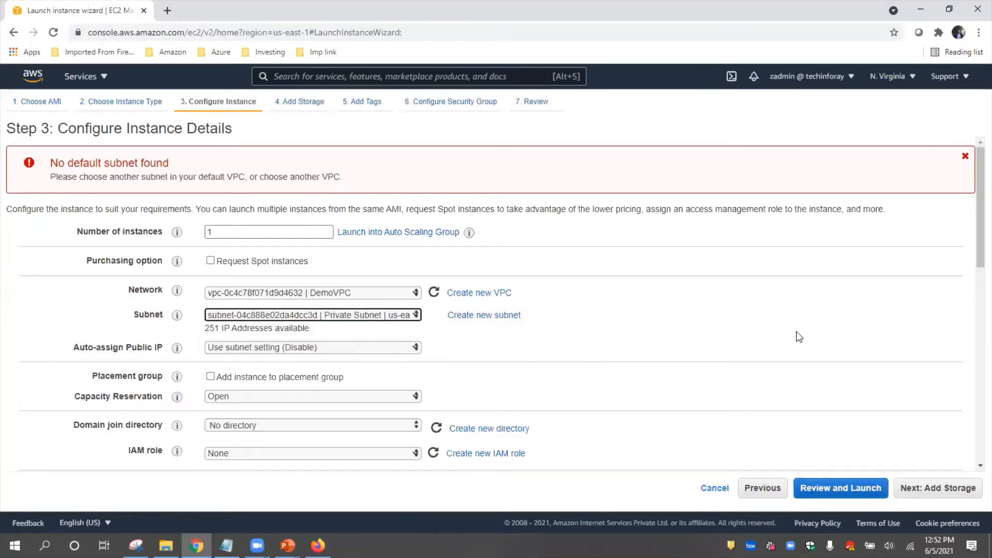
Step: Keep the default storage and add a tag with key department and value network
{"action": "left_click", "coordinate": [937, 488]}
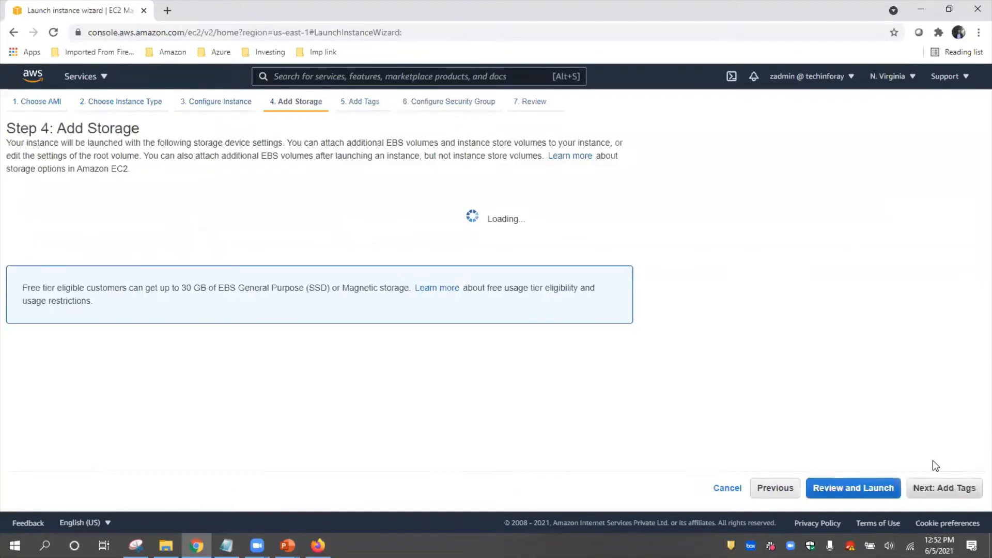
{"action": "left_click", "coordinate": [936, 487]}
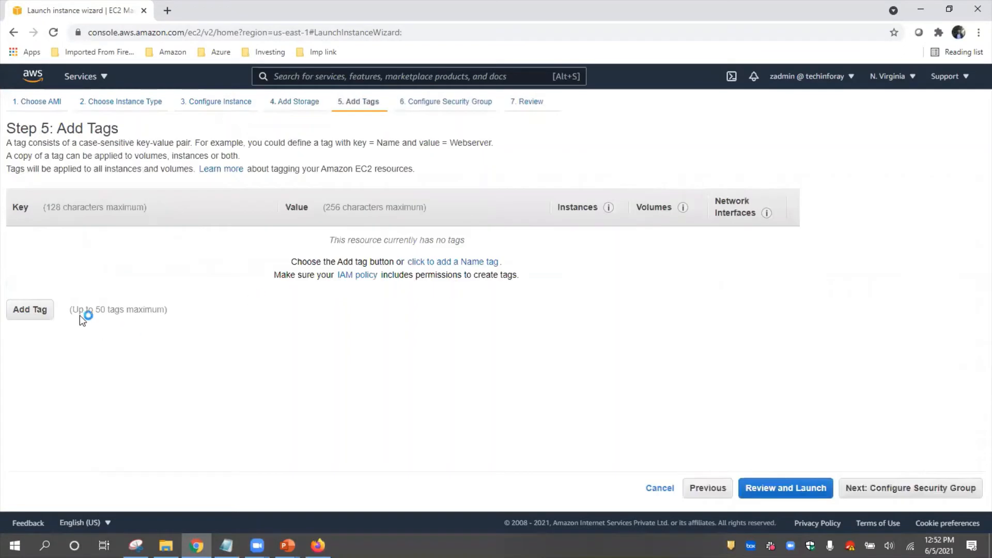
{"action": "left_click", "coordinate": [28, 313]}
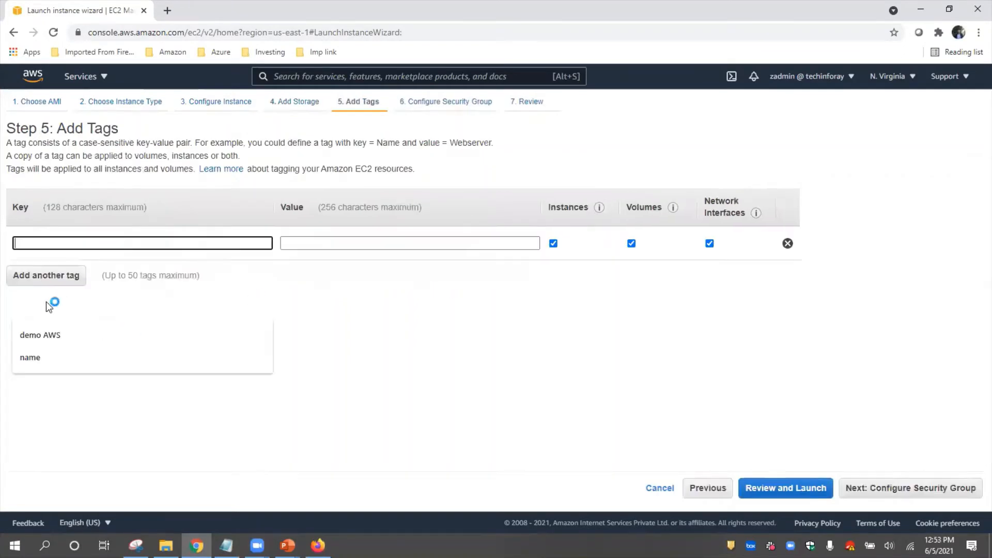
{"action": "left_click", "coordinate": [78, 237]}
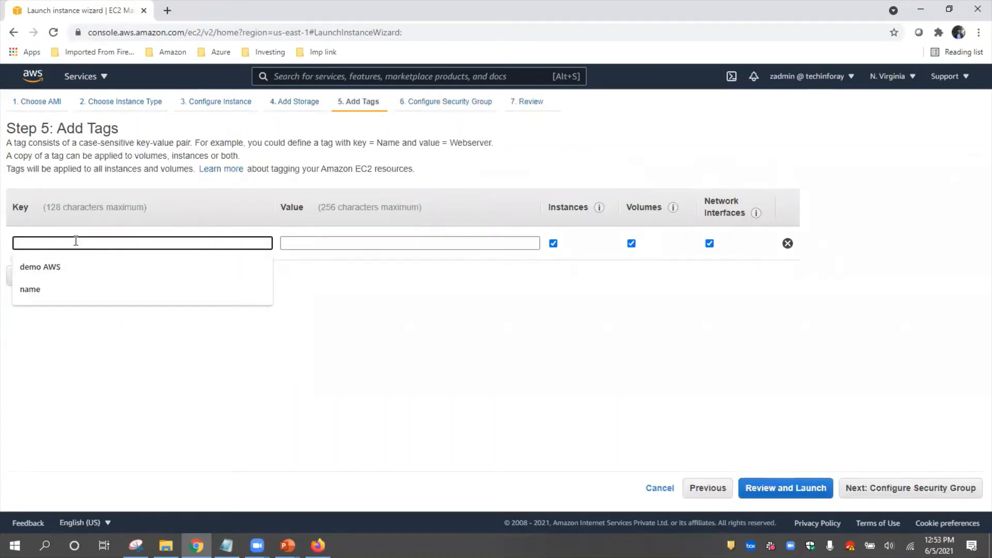
{"action": "type", "text": "dep"}
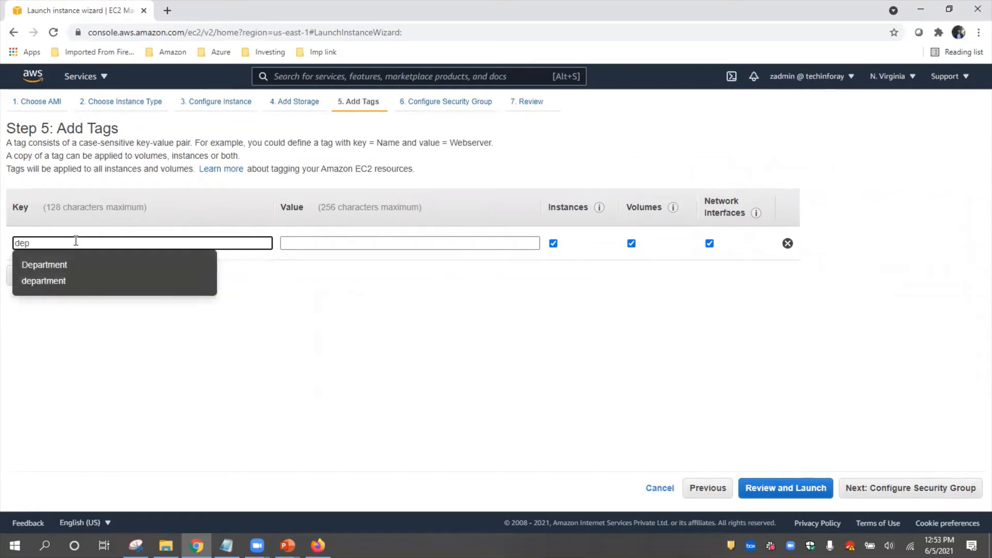
{"action": "left_click", "coordinate": [56, 282]}
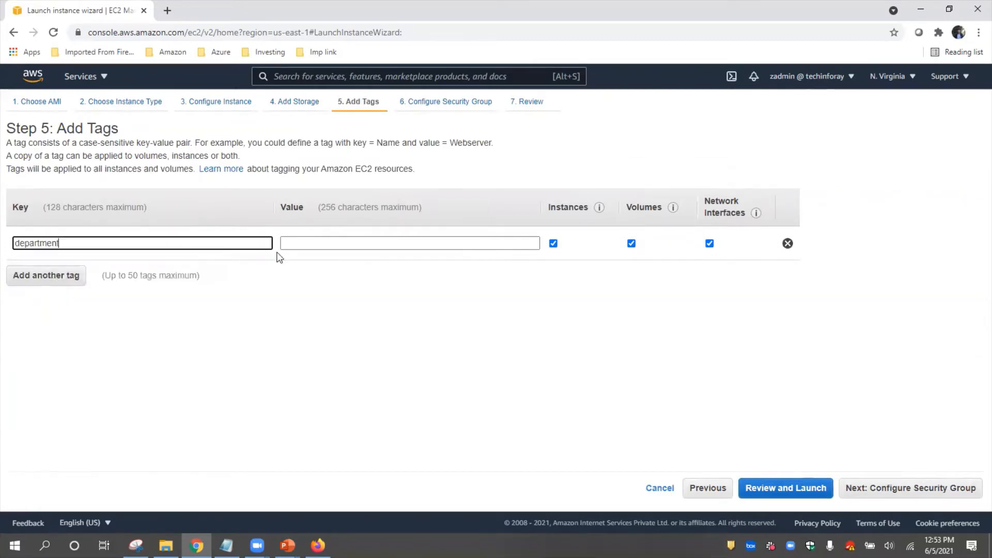
{"action": "left_click", "coordinate": [302, 244]}
{"action": "type", "text": "network"}
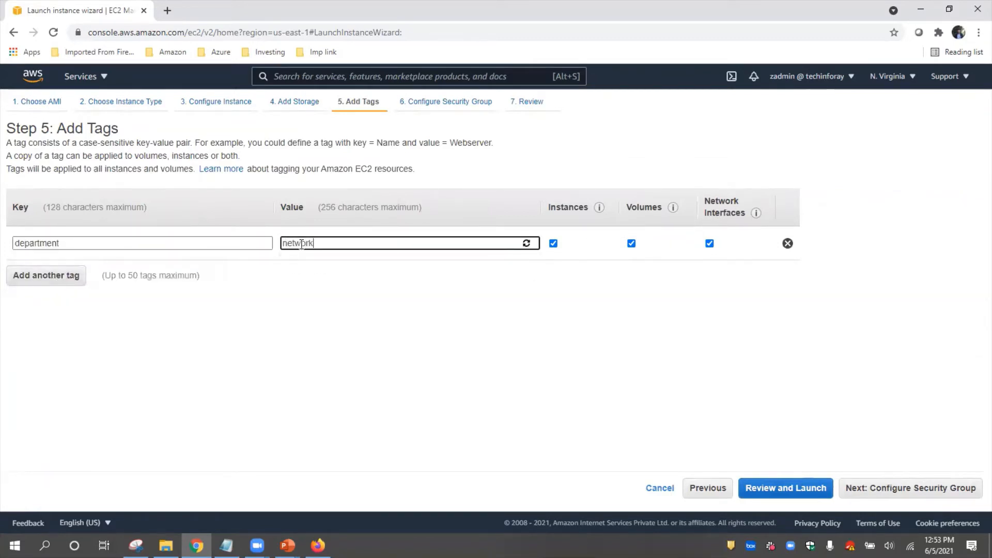
{"action": "left_click", "coordinate": [302, 282]}
Step: Assign the existing Private Security Group to the instance and proceed to the launch review
{"action": "left_click", "coordinate": [914, 488]}
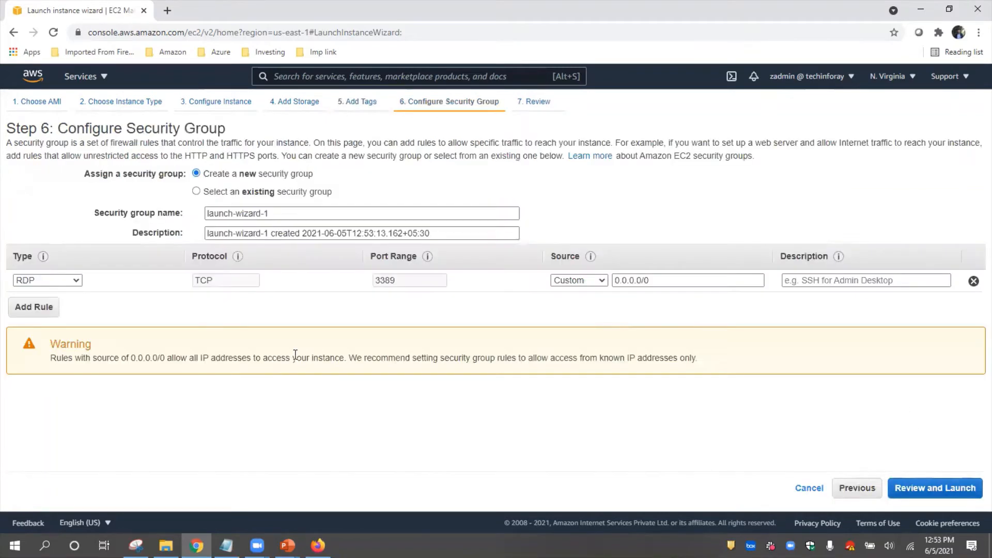
{"action": "left_click", "coordinate": [197, 192]}
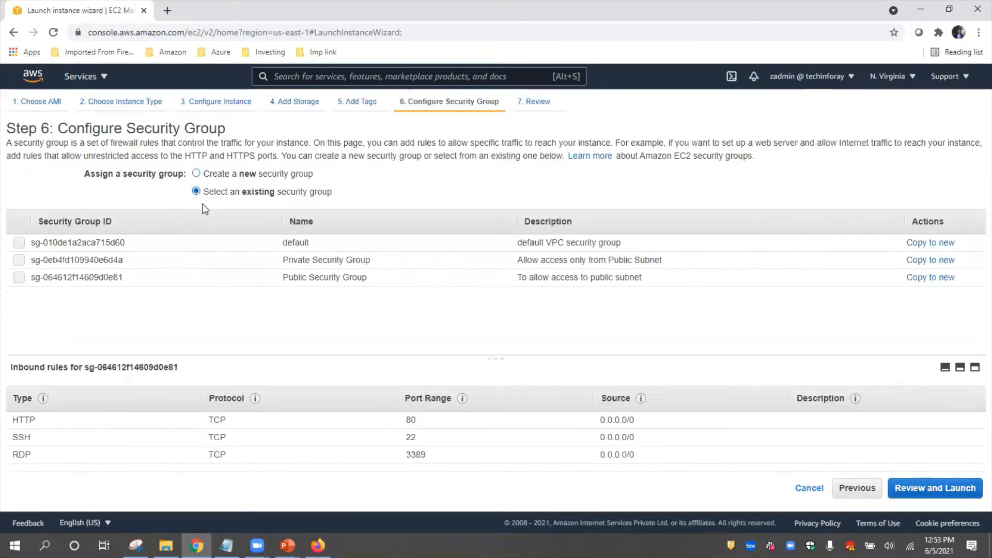
{"action": "left_click", "coordinate": [19, 260]}
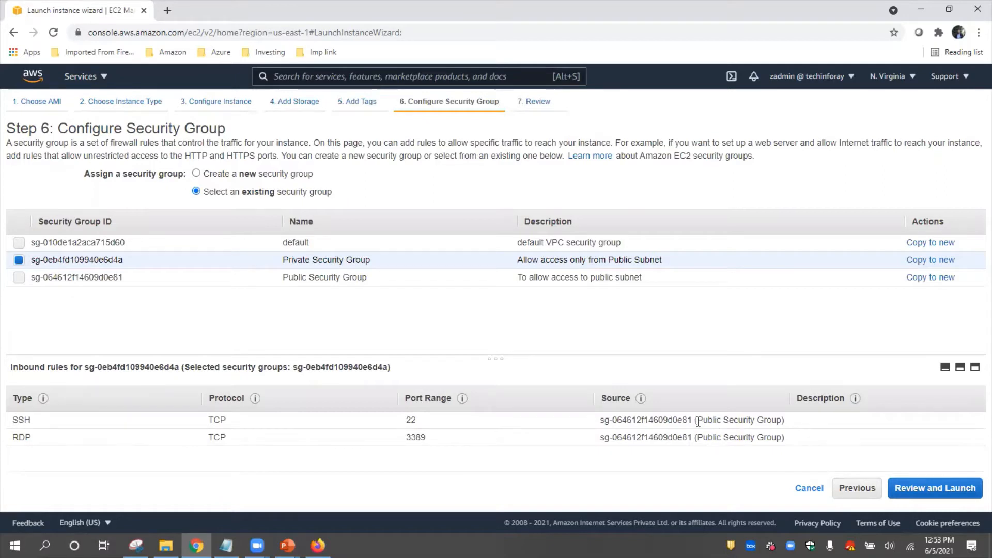
{"action": "left_click_drag", "start_coordinate": [698, 422], "coordinate": [782, 420]}
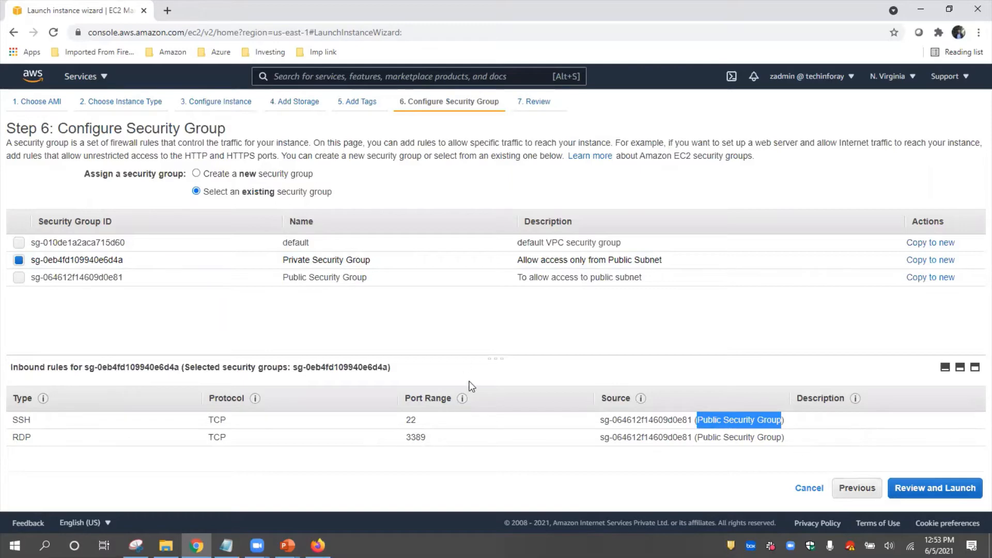
{"action": "left_click", "coordinate": [905, 480]}
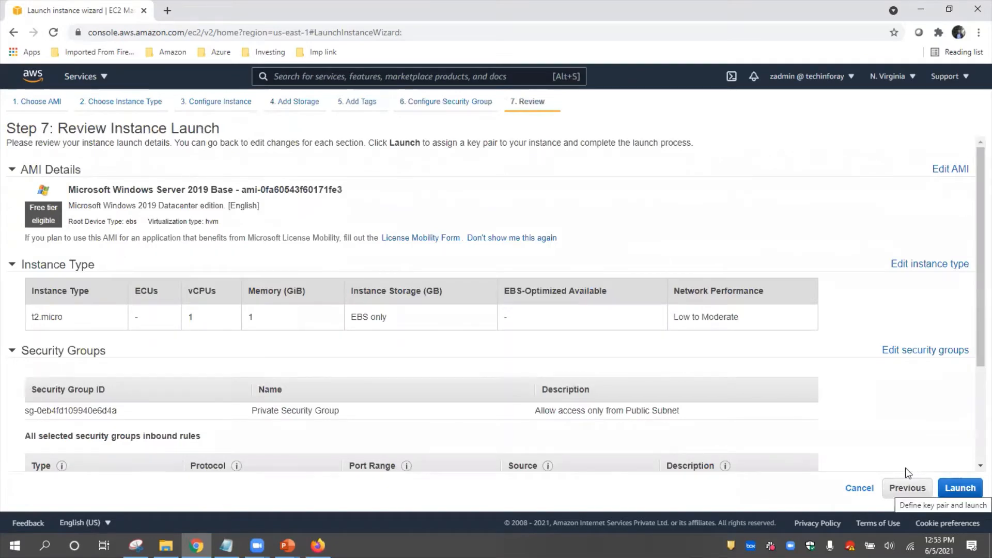
Step: Launch the instance with the existing key pair KP NV2, acknowledging access to its private key file
{"action": "left_click", "coordinate": [959, 488]}
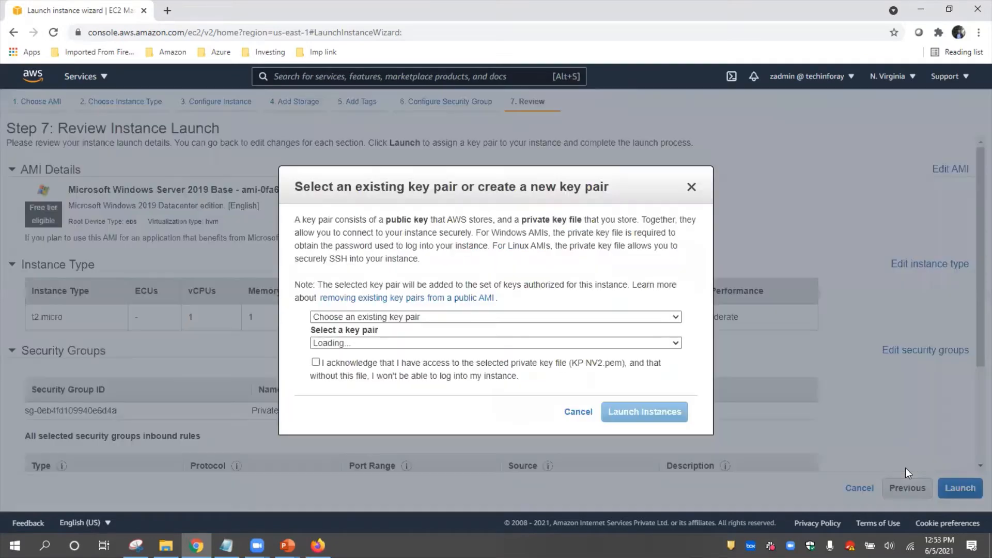
{"action": "left_click", "coordinate": [316, 363]}
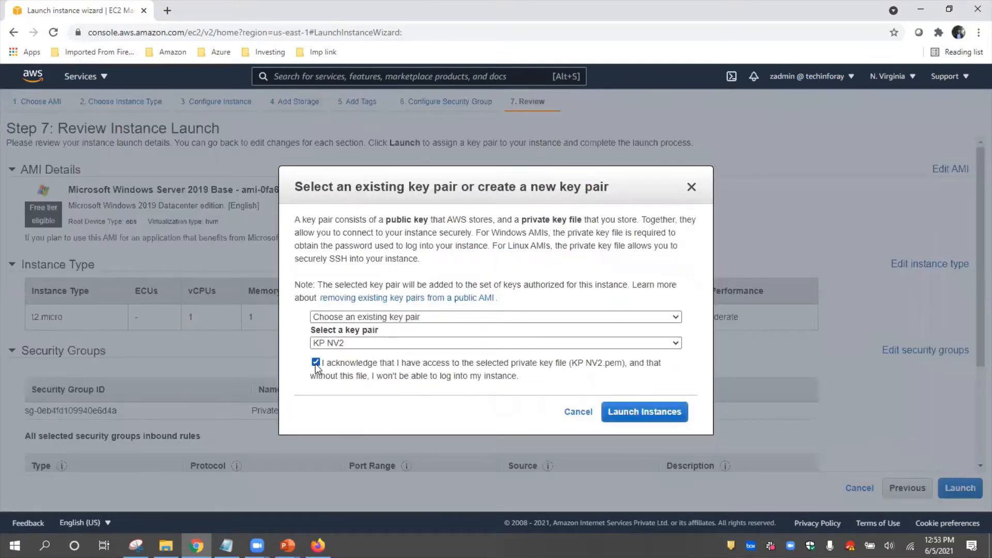
{"action": "left_click", "coordinate": [635, 415]}
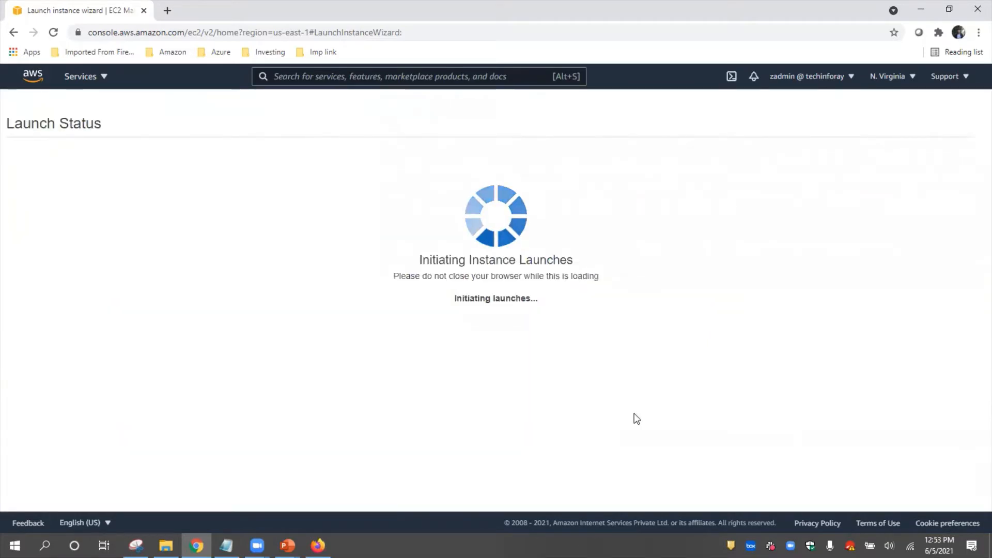
Step: Show the instances list and open the unnamed new instance's name for editing
{"action": "scroll", "coordinate": [786, 351], "scroll_direction": "down", "scroll_amount": 1}
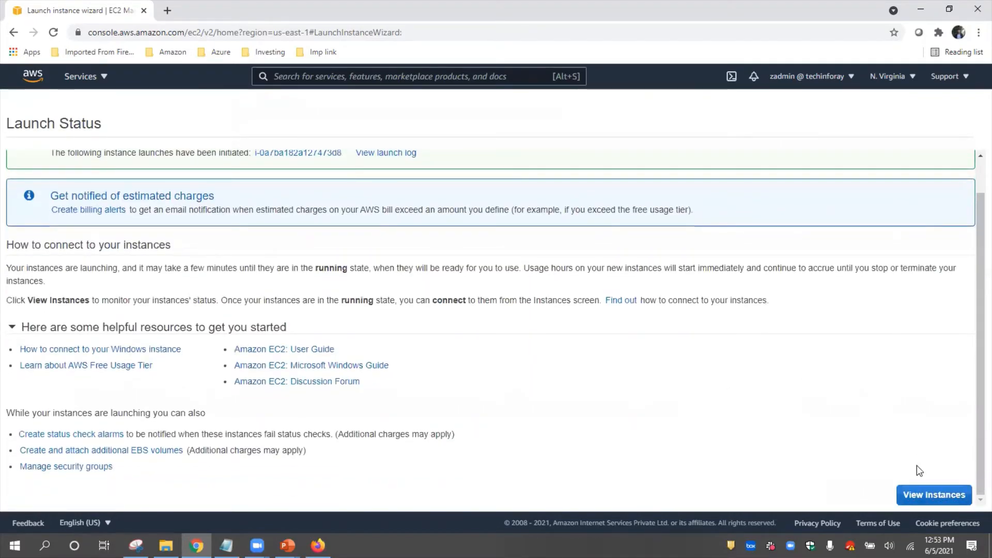
{"action": "left_click", "coordinate": [934, 494]}
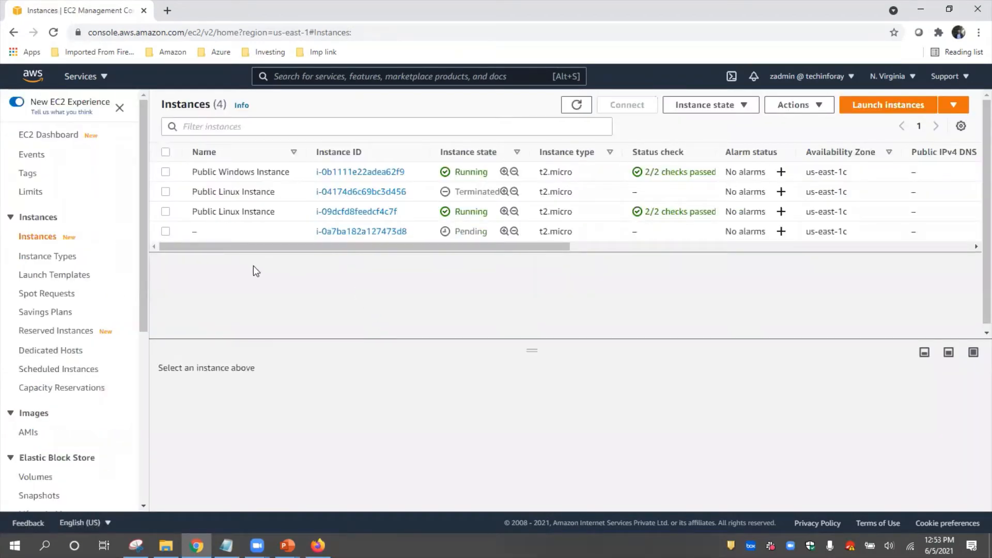
{"action": "left_click", "coordinate": [205, 231]}
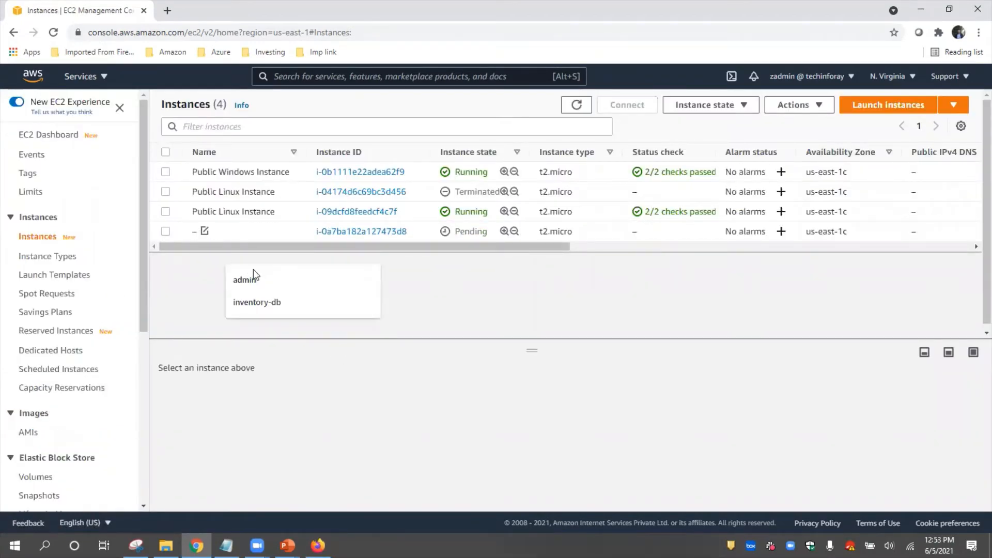
{"action": "type", "text": "P"}
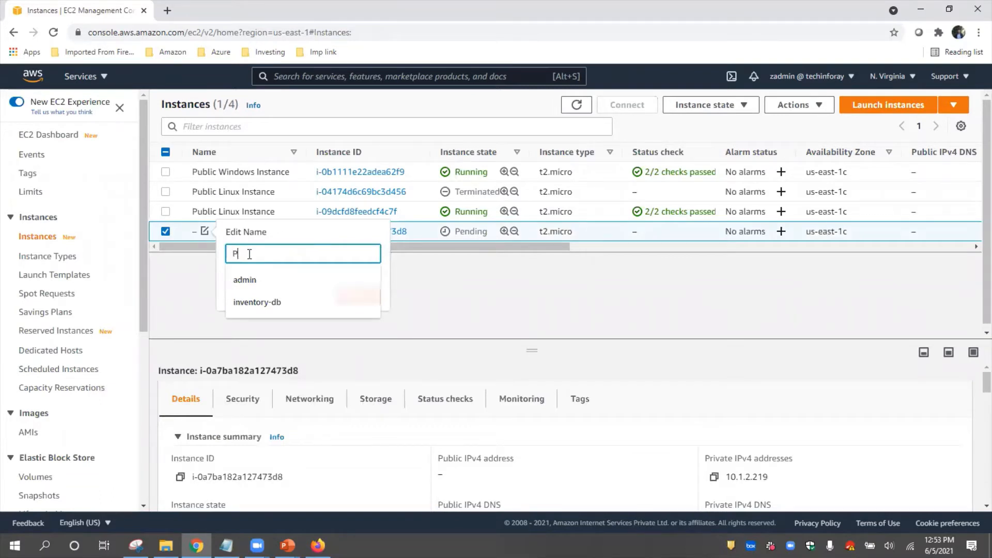
{"action": "type", "text": "rivate"}
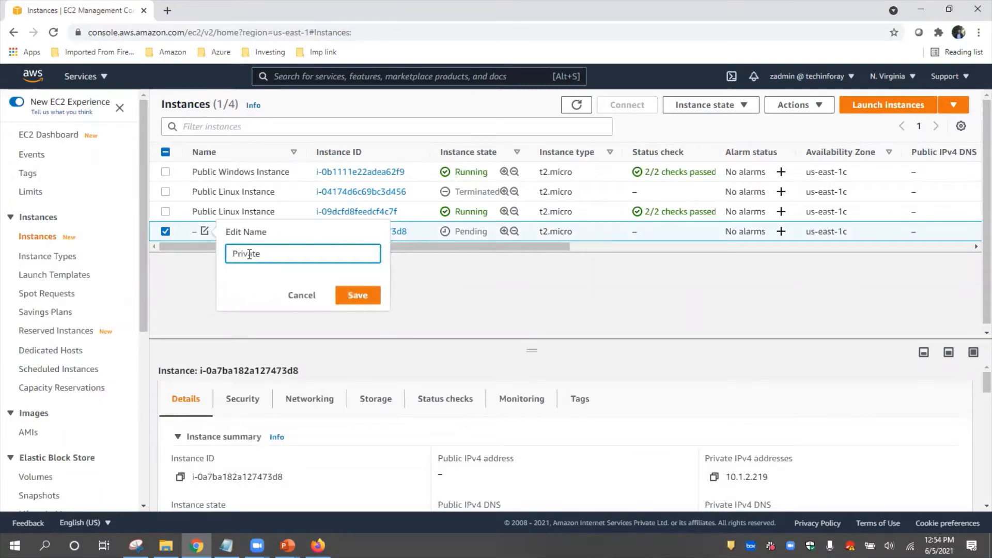
{"action": "type", "text": " Windows InsPrivate Windows"}
{"action": "key", "text": "ctrl+a"}
{"action": "key", "text": "BackSpace"}
{"action": "type", "text": "Private Windows Ins"}
{"action": "key", "text": "ctrl+a"}
{"action": "key", "text": "BackSpace"}
{"action": "type", "text": "Private Win Instance"}
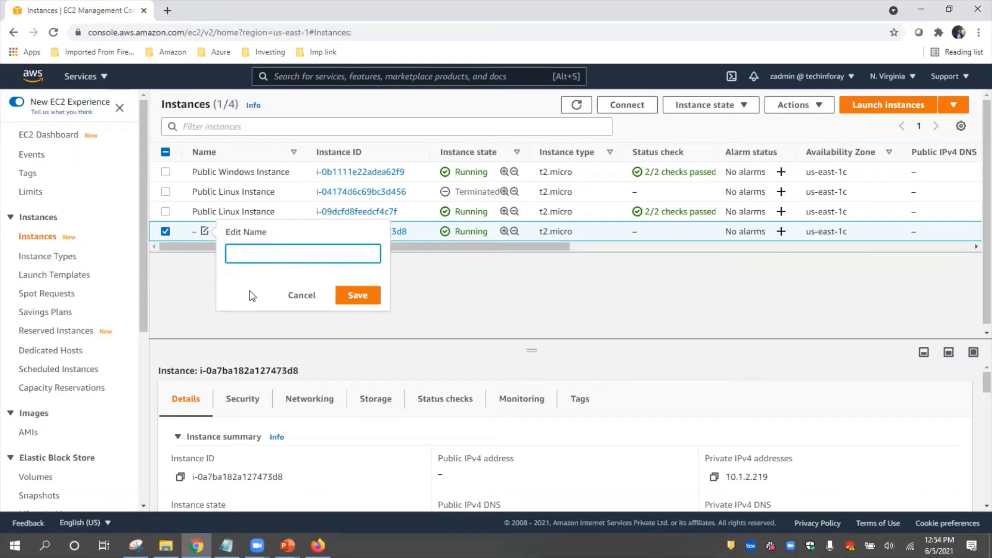
Step: Name the new instance Private Windows instance and save the name
{"action": "type", "text": "Priavte"}
{"action": "key", "text": "BackSpace"}
{"action": "key", "text": "BackSpace"}
{"action": "key", "text": "BackSpace"}
{"action": "key", "text": "BackSpace"}
{"action": "type", "text": "vate Windows instance"}
{"action": "left_click", "coordinate": [362, 298]}
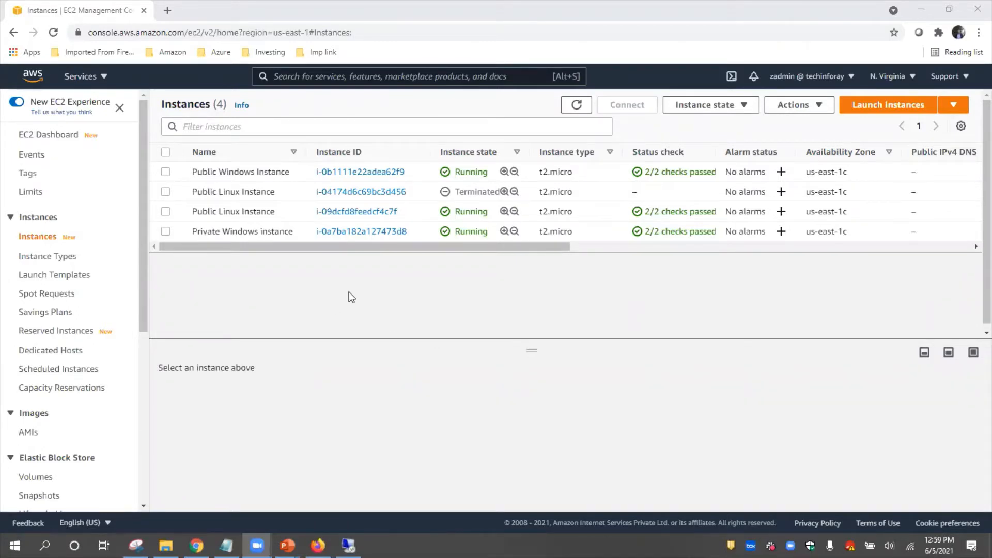
Step: Open the Private Windows instance and review its networking details and network interfaces
{"action": "left_click", "coordinate": [363, 233]}
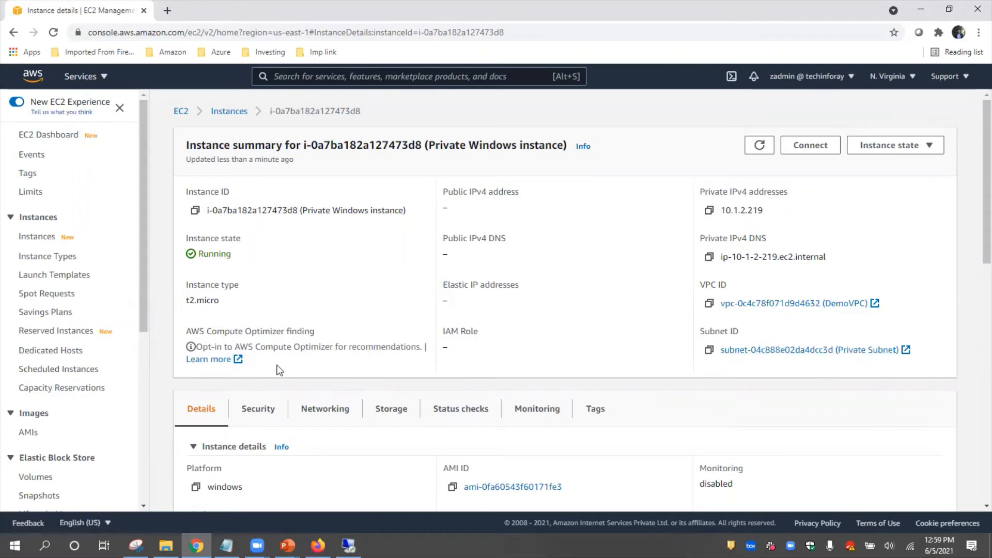
{"action": "left_click", "coordinate": [321, 413]}
{"action": "scroll", "coordinate": [321, 413], "scroll_direction": "down", "scroll_amount": 5}
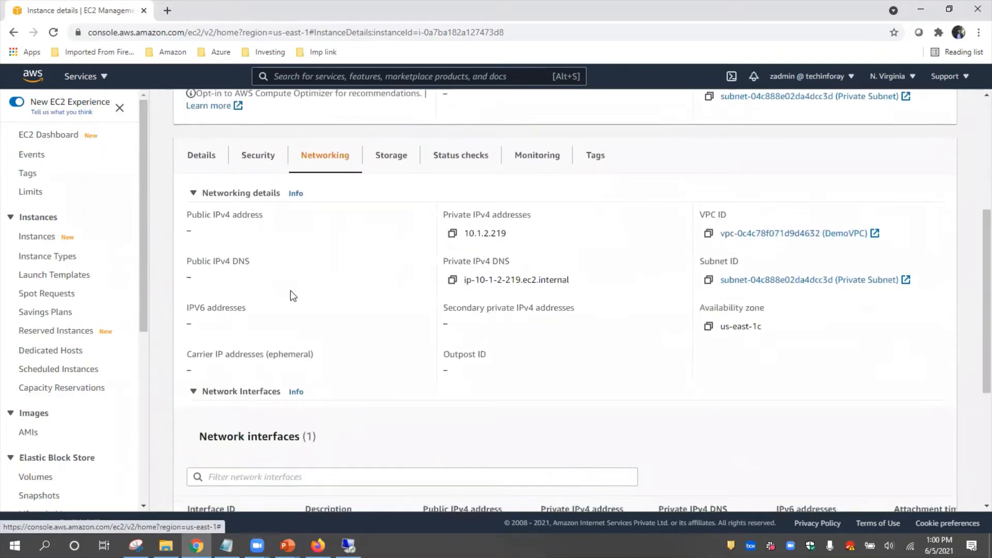
{"action": "scroll", "coordinate": [293, 306], "scroll_direction": "down", "scroll_amount": 2}
{"action": "scroll", "coordinate": [293, 306], "scroll_direction": "up", "scroll_amount": 3}
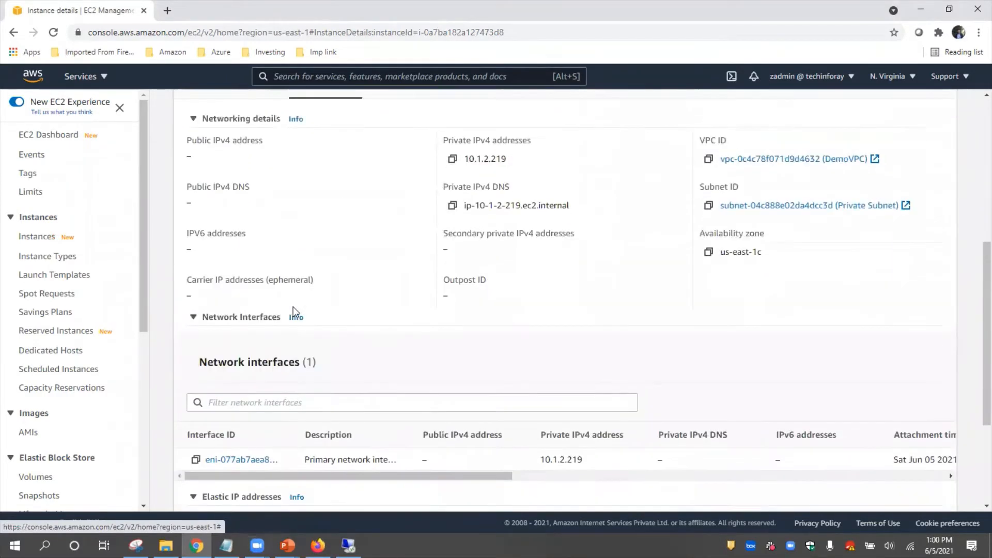
Step: Review the Private Windows instance's security group with its inbound and outbound rules
{"action": "left_click", "coordinate": [265, 230]}
{"action": "scroll", "coordinate": [293, 343], "scroll_direction": "up", "scroll_amount": 4}
{"action": "scroll", "coordinate": [300, 352], "scroll_direction": "down", "scroll_amount": 6}
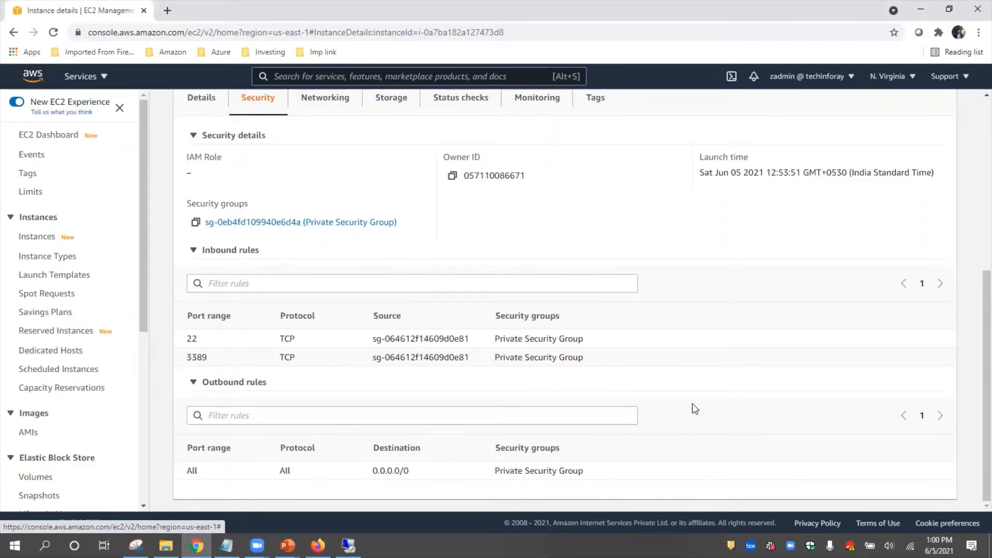
{"action": "scroll", "coordinate": [770, 358], "scroll_direction": "up", "scroll_amount": 1}
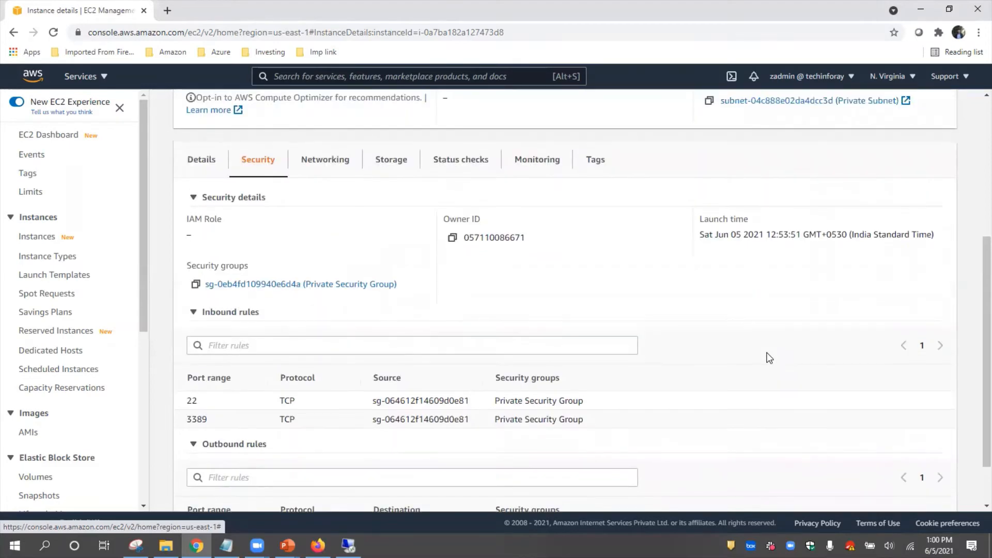
{"action": "scroll", "coordinate": [770, 358], "scroll_direction": "down", "scroll_amount": 1}
{"action": "scroll", "coordinate": [770, 358], "scroll_direction": "up", "scroll_amount": 5}
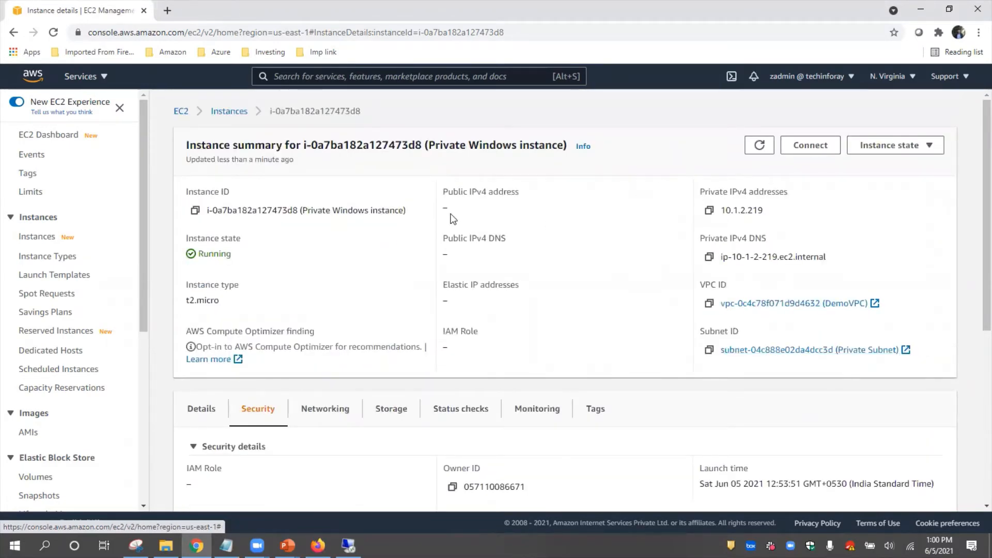
Step: View the Public Windows Instance's summary for comparison and return to the instances list
{"action": "left_click", "coordinate": [231, 112]}
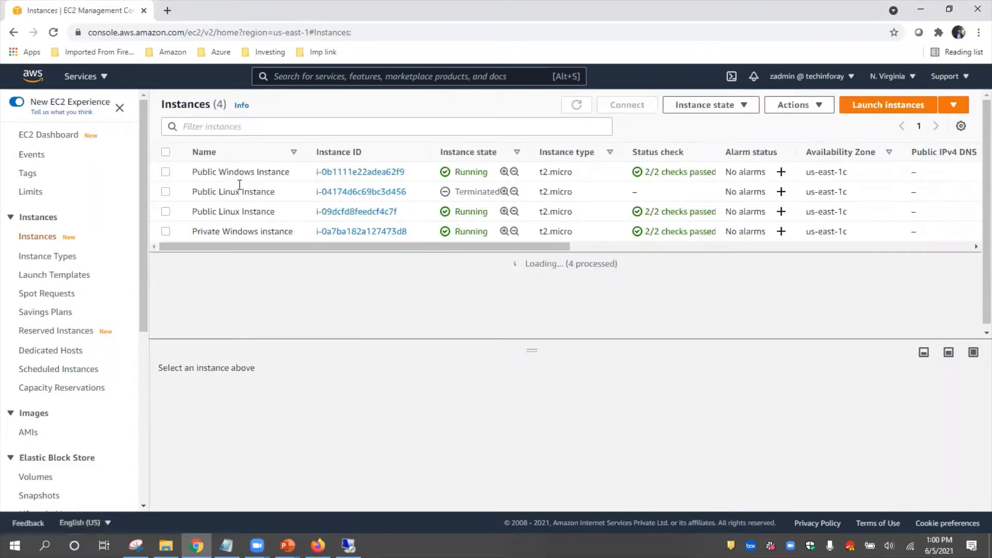
{"action": "left_click", "coordinate": [345, 178]}
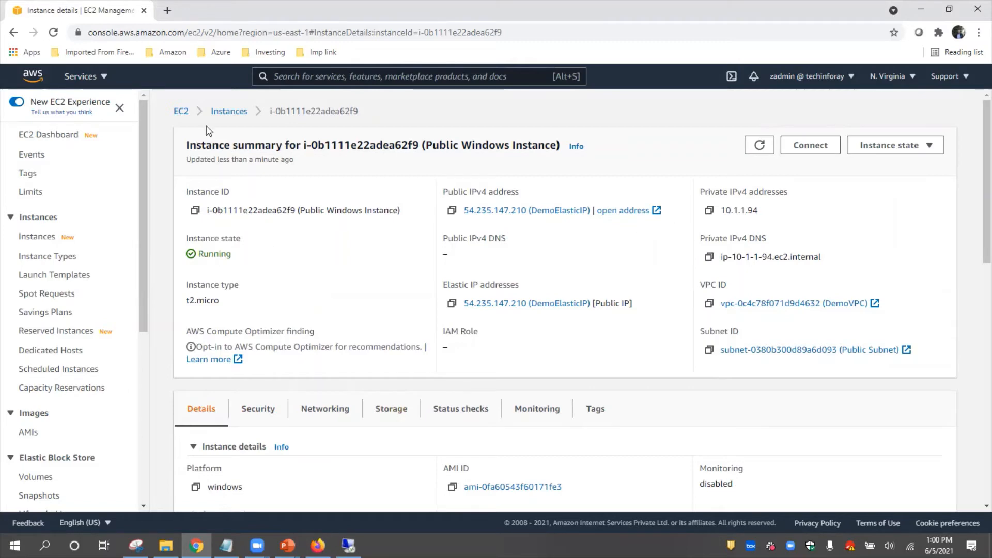
{"action": "left_click", "coordinate": [228, 112]}
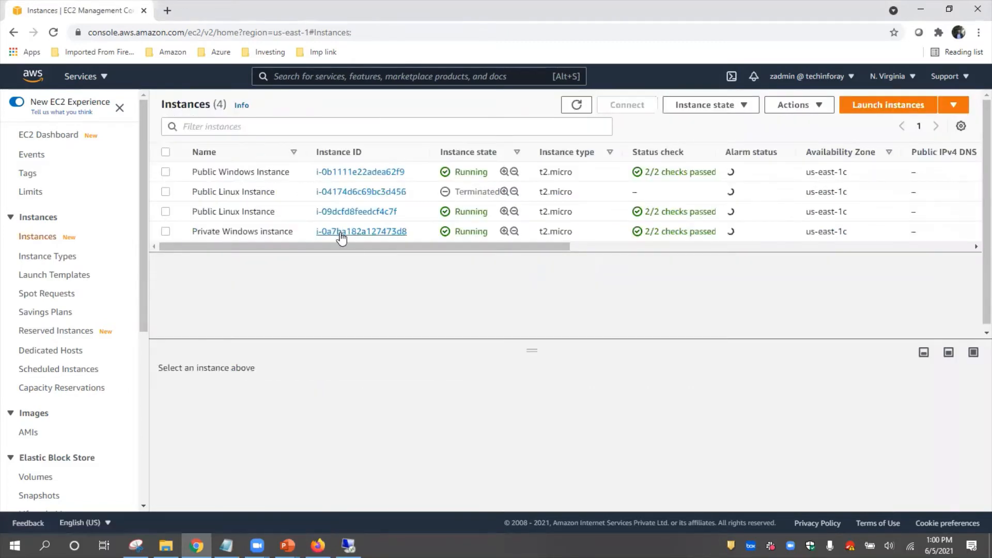
Step: Review the RDP client connection options for the Private Windows instance and return to the instances list
{"action": "left_click", "coordinate": [359, 232]}
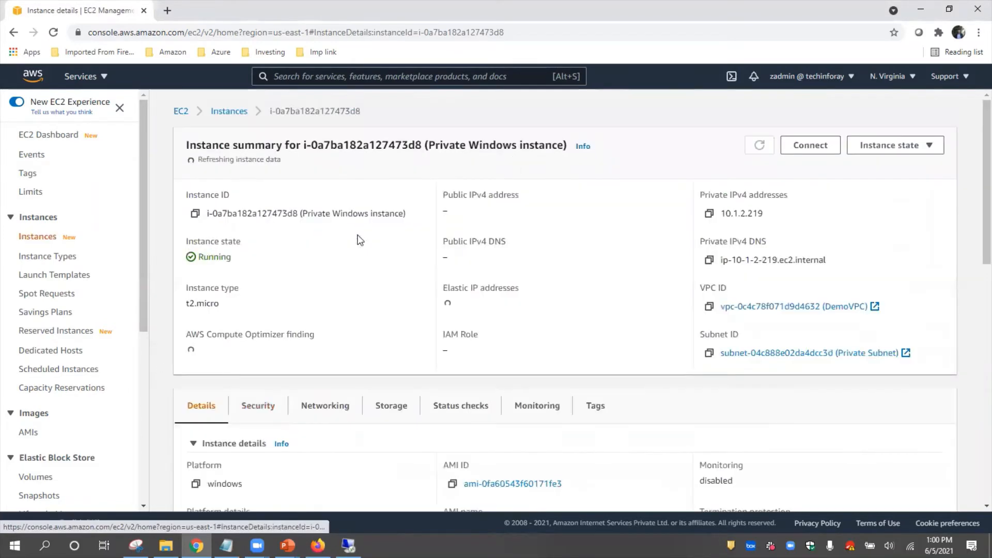
{"action": "left_click", "coordinate": [810, 146]}
{"action": "left_click", "coordinate": [183, 212]}
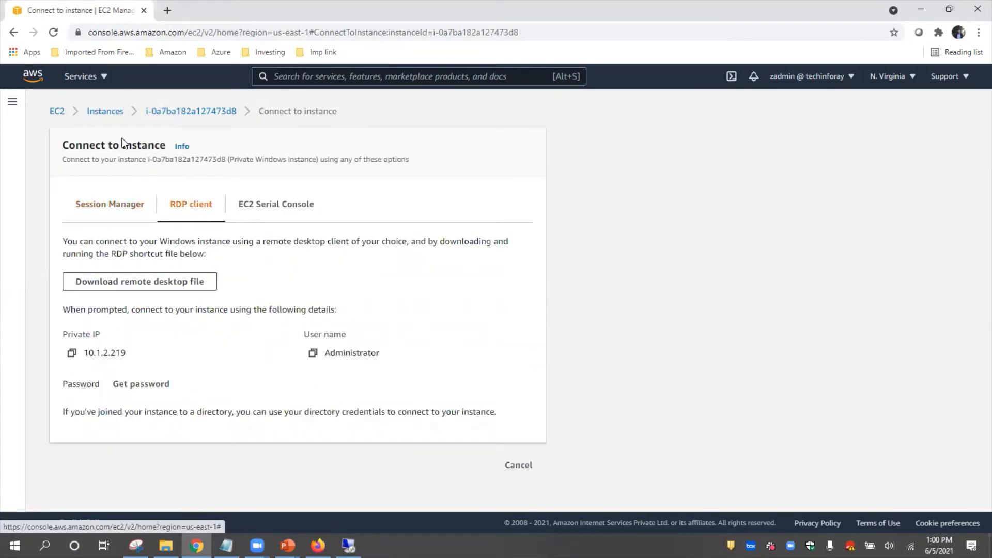
{"action": "left_click", "coordinate": [106, 112]}
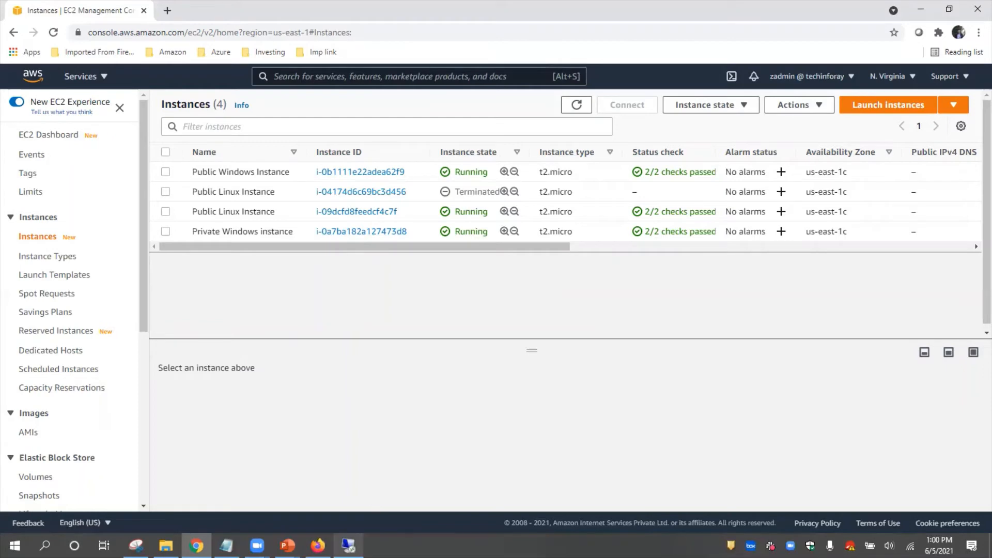
Step: Copy the Private Windows instance's private IPv4 address and switch to the Public Windows Instance's remote desktop session
{"action": "left_click", "coordinate": [362, 231]}
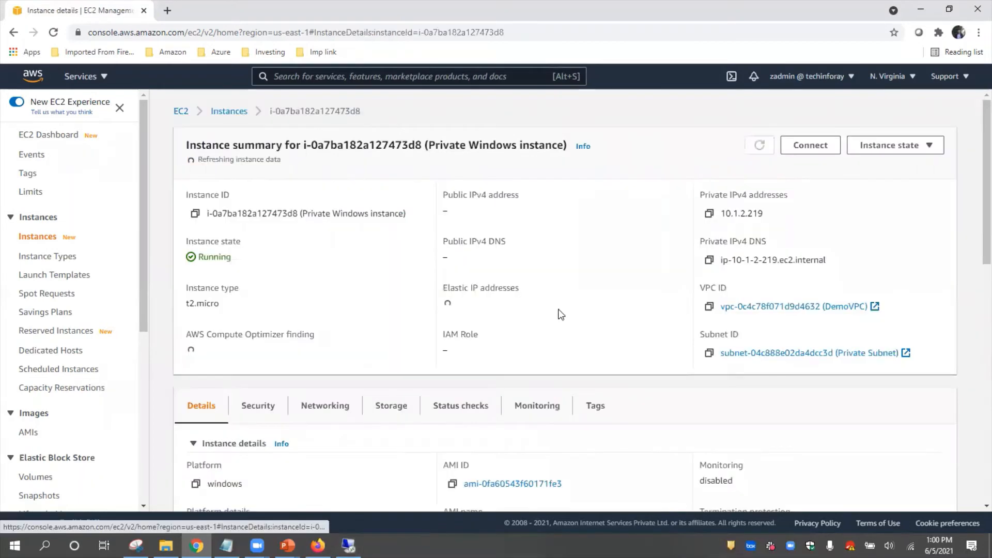
{"action": "left_click", "coordinate": [709, 210]}
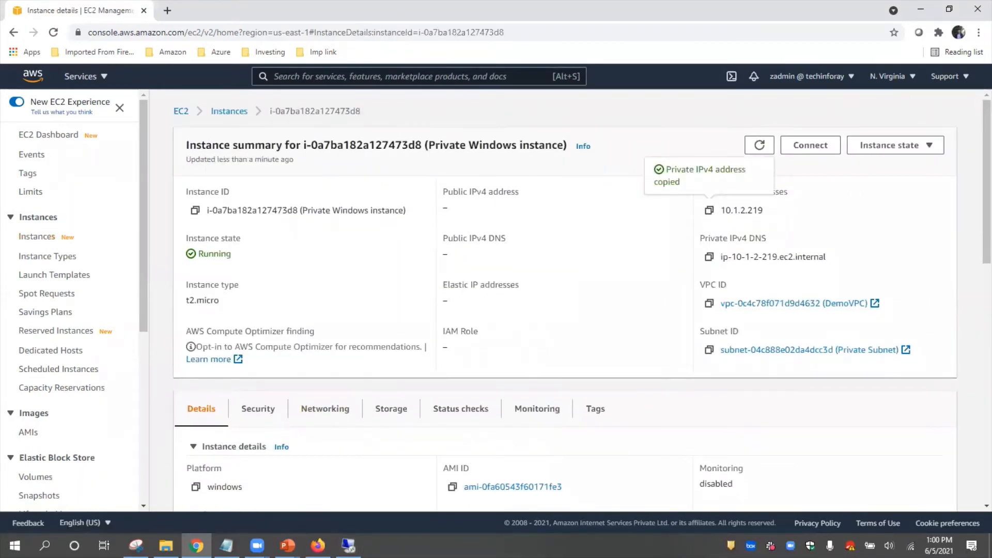
{"action": "left_click", "coordinate": [349, 546]}
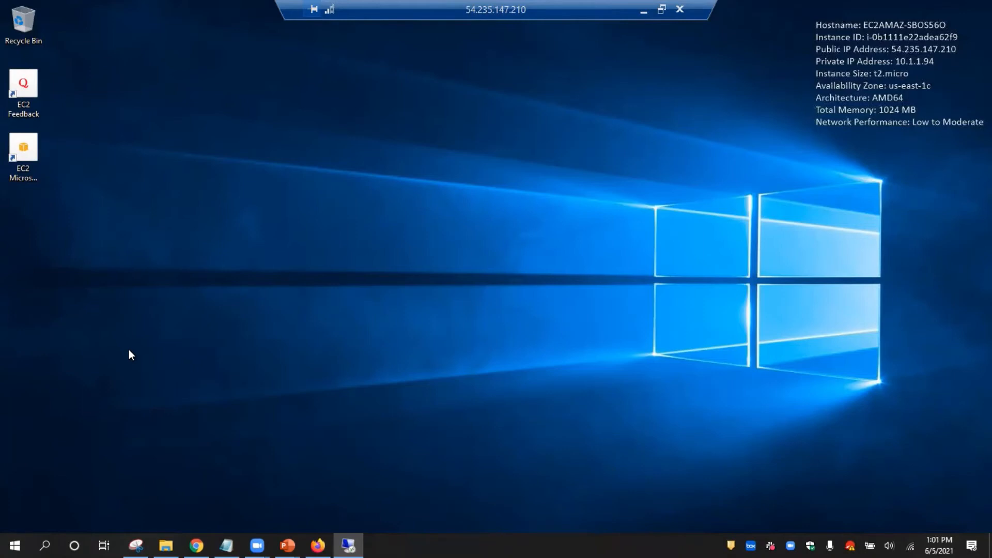
{"action": "key", "text": "super+r"}
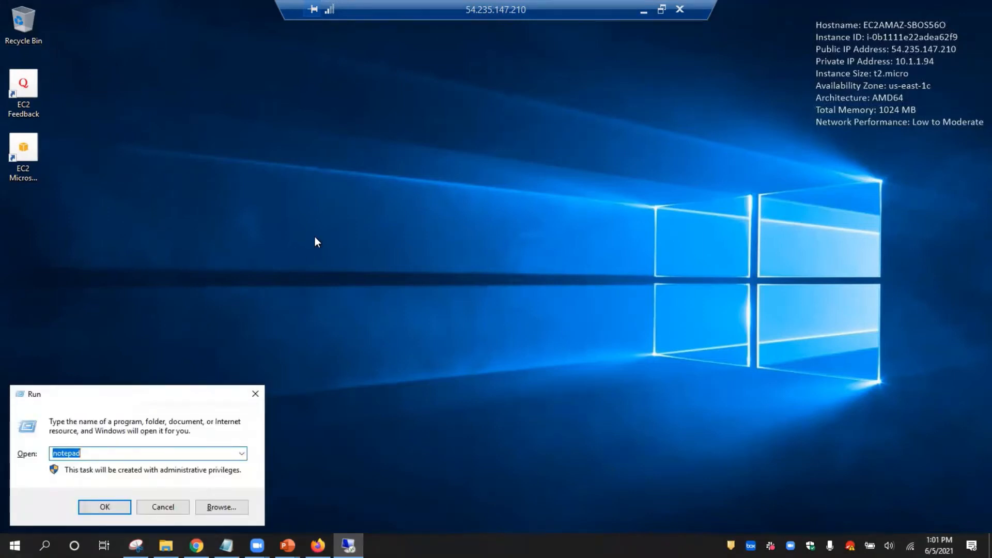
{"action": "left_click", "coordinate": [354, 147]}
{"action": "left_click", "coordinate": [182, 510]}
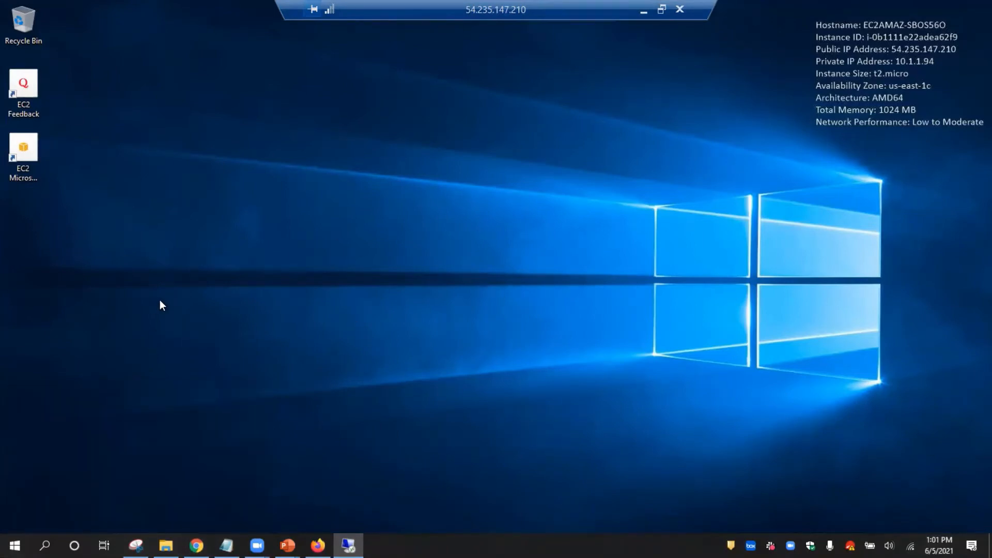
{"action": "left_click", "coordinate": [15, 546]}
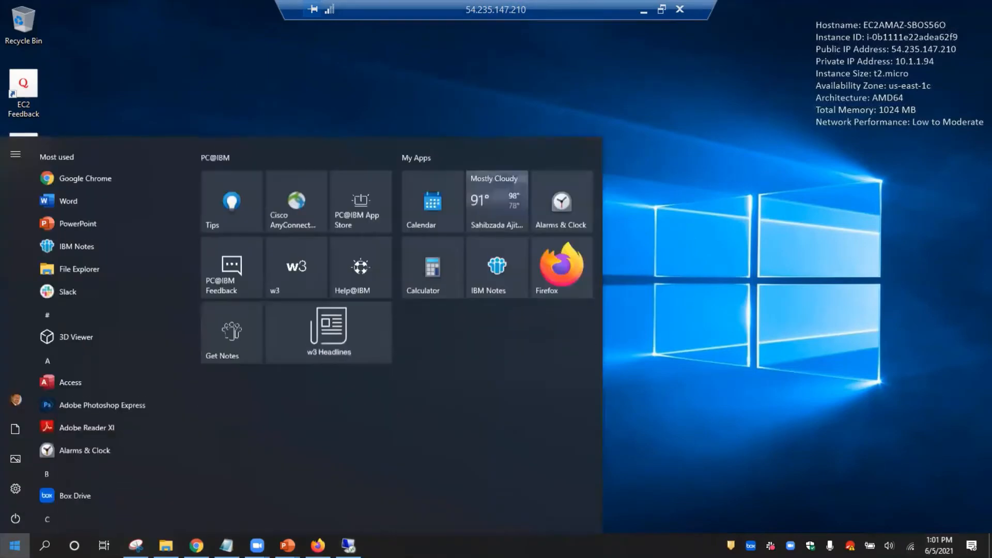
{"action": "left_click", "coordinate": [15, 546]}
Step: Run mstsc inside the public instance's remote session and start a Remote Desktop connection to 10.1.2.219
{"action": "left_click", "coordinate": [206, 267]}
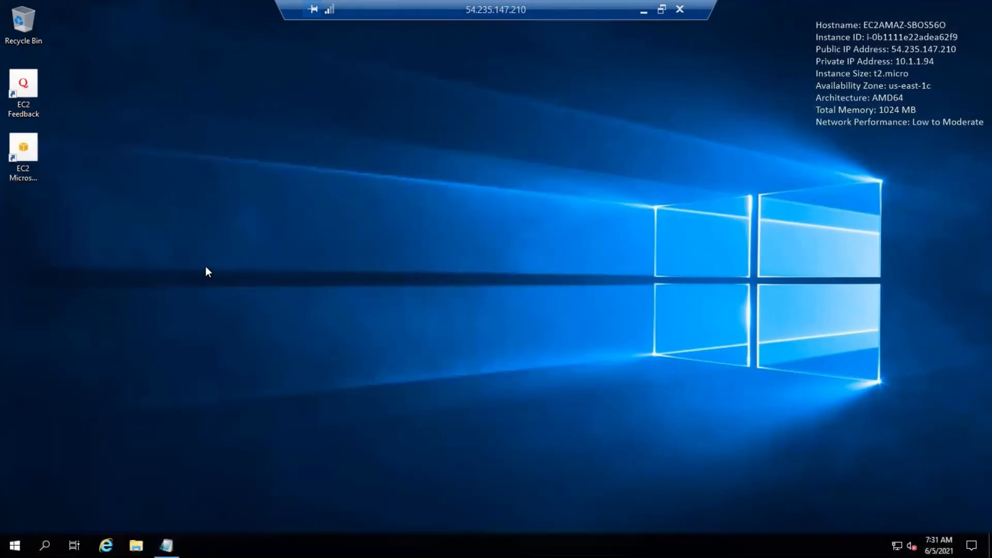
{"action": "key", "text": "super+r"}
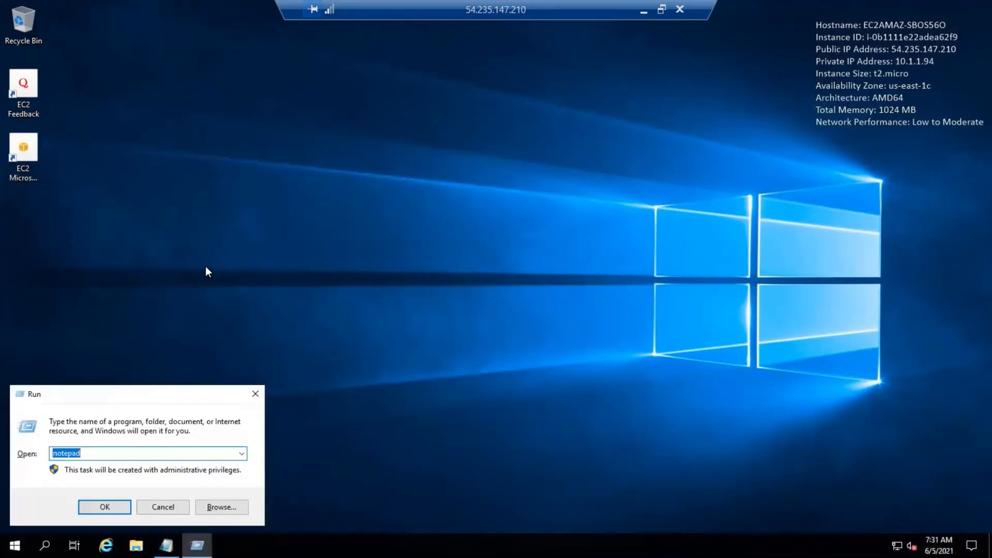
{"action": "type", "text": "mstsc"}
{"action": "key", "text": "Return"}
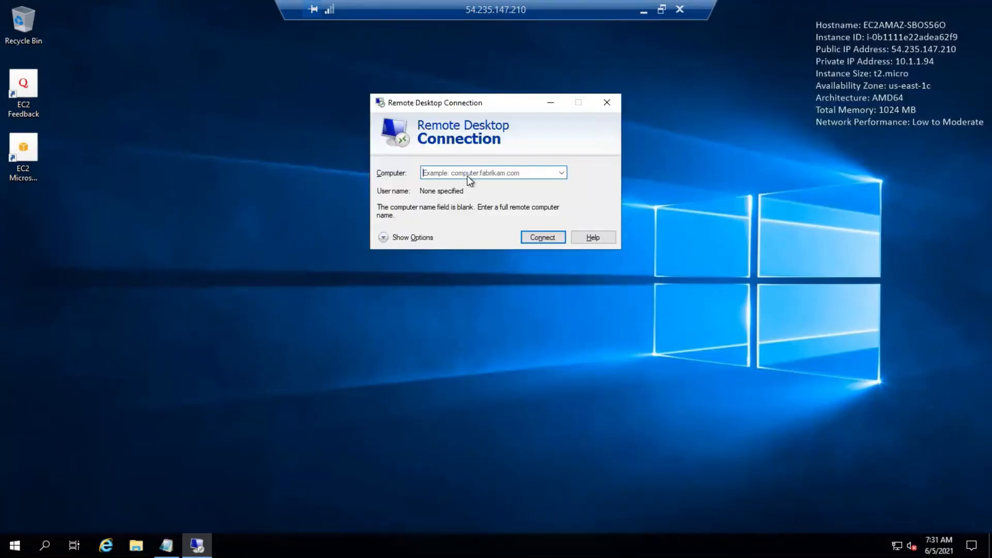
{"action": "key", "text": "ctrl+v"}
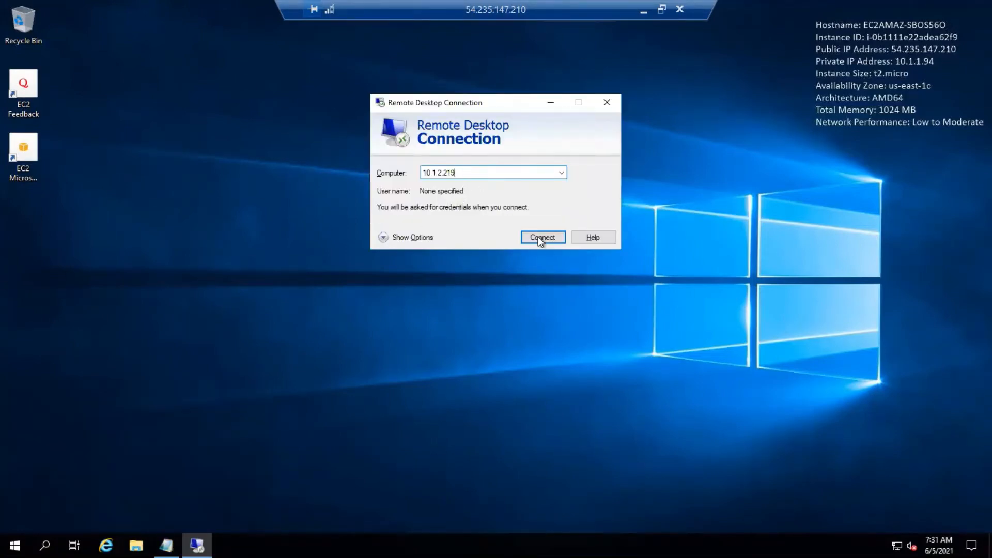
{"action": "left_click", "coordinate": [539, 239]}
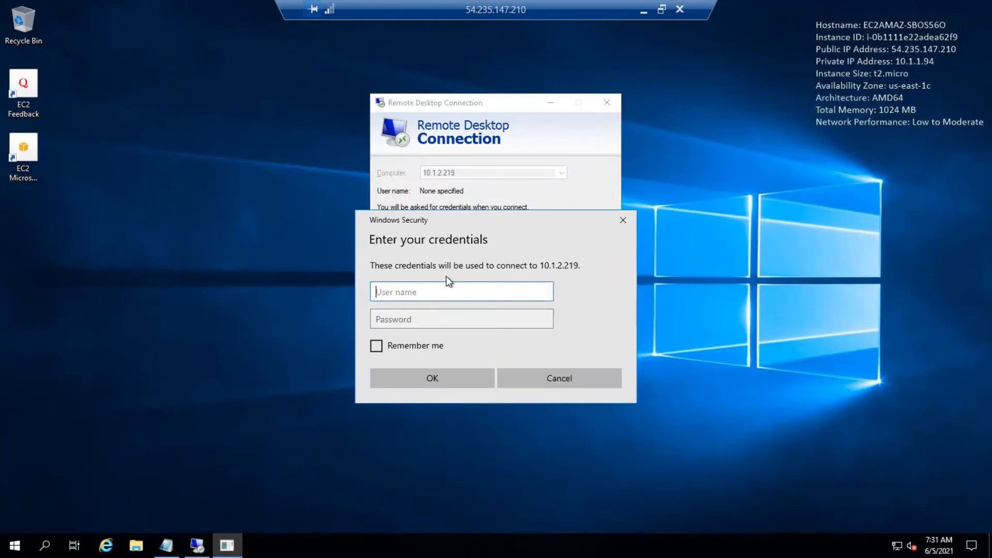
Step: Sign in to 10.1.2.219 as administrator, using the account password copied from the open Notepad note
{"action": "type", "text": "administrator"}
{"action": "left_click", "coordinate": [197, 545]}
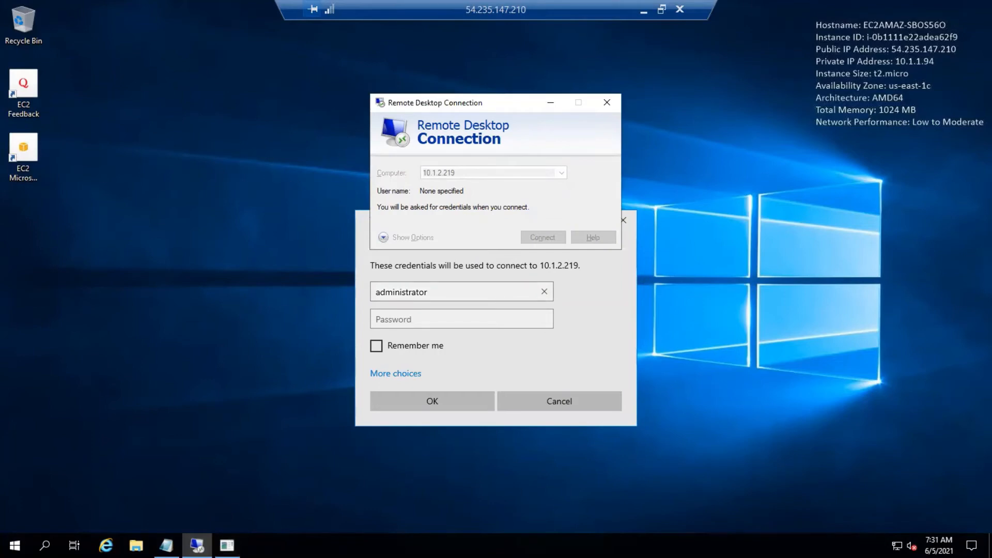
{"action": "left_click", "coordinate": [166, 545]}
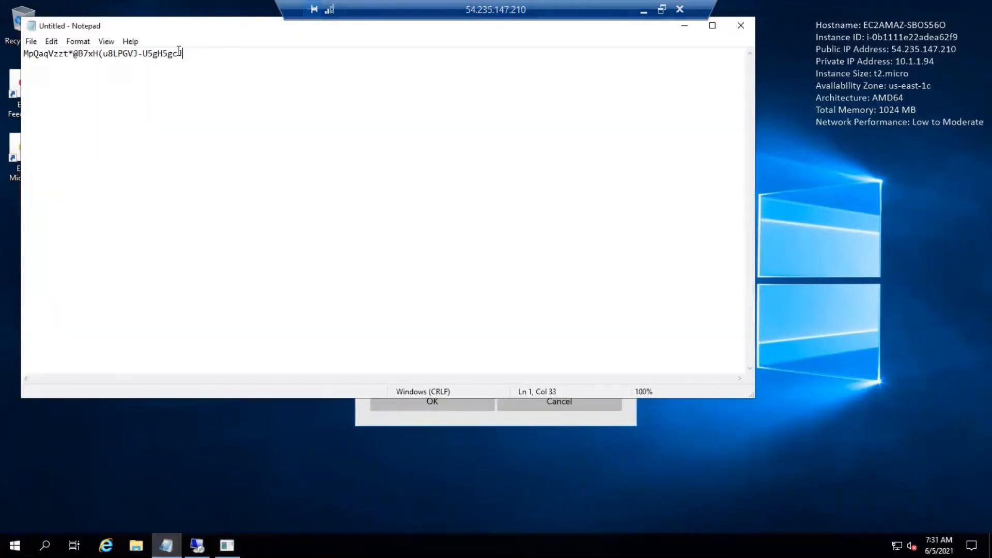
{"action": "left_click_drag", "start_coordinate": [181, 54], "coordinate": [19, 54]}
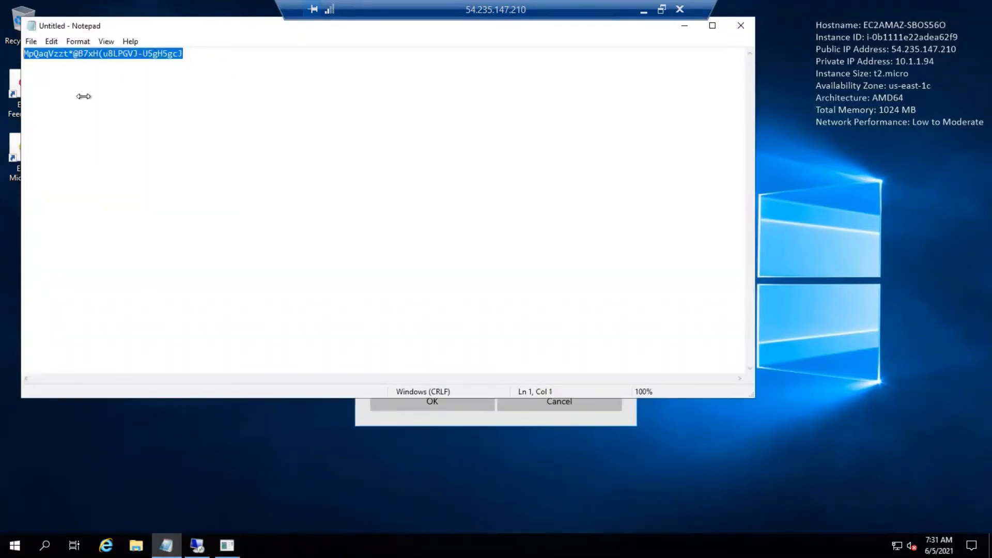
{"action": "left_click", "coordinate": [302, 445]}
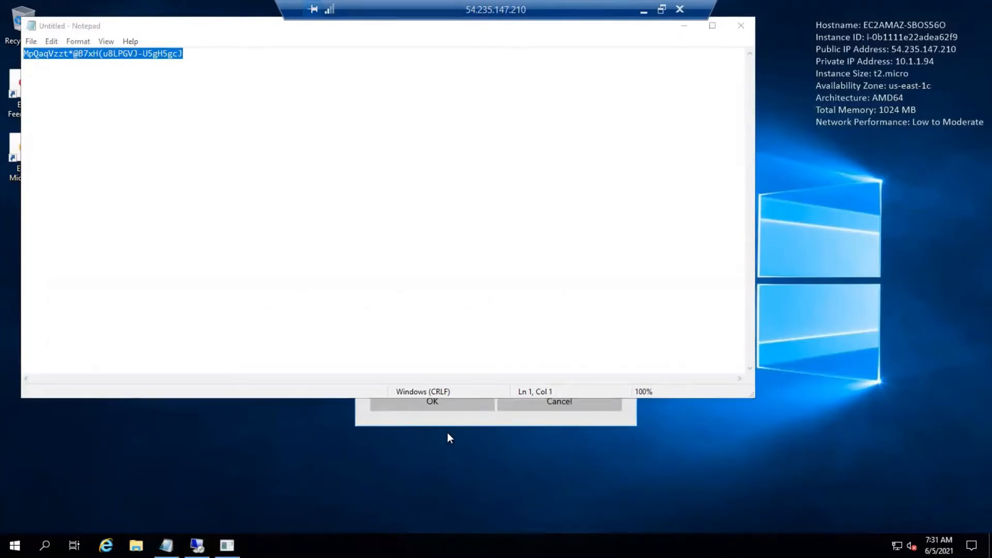
{"action": "left_click", "coordinate": [684, 25]}
{"action": "left_click", "coordinate": [442, 318]}
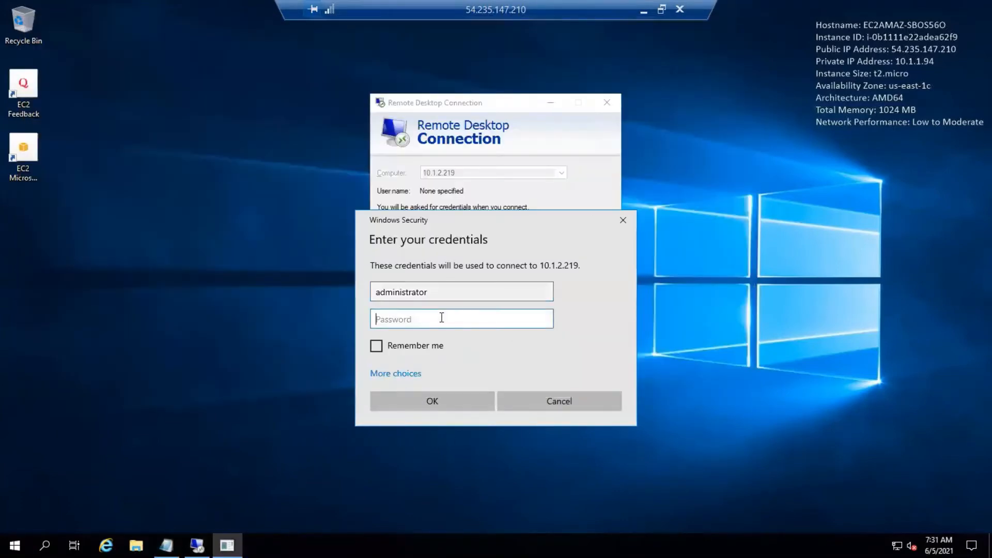
{"action": "key", "text": "ctrl+v"}
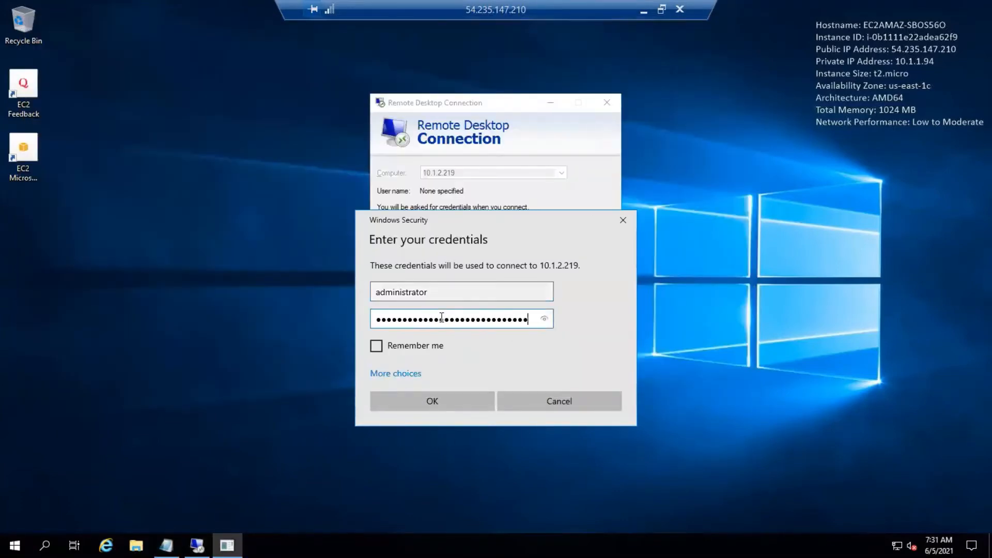
{"action": "left_click", "coordinate": [438, 402]}
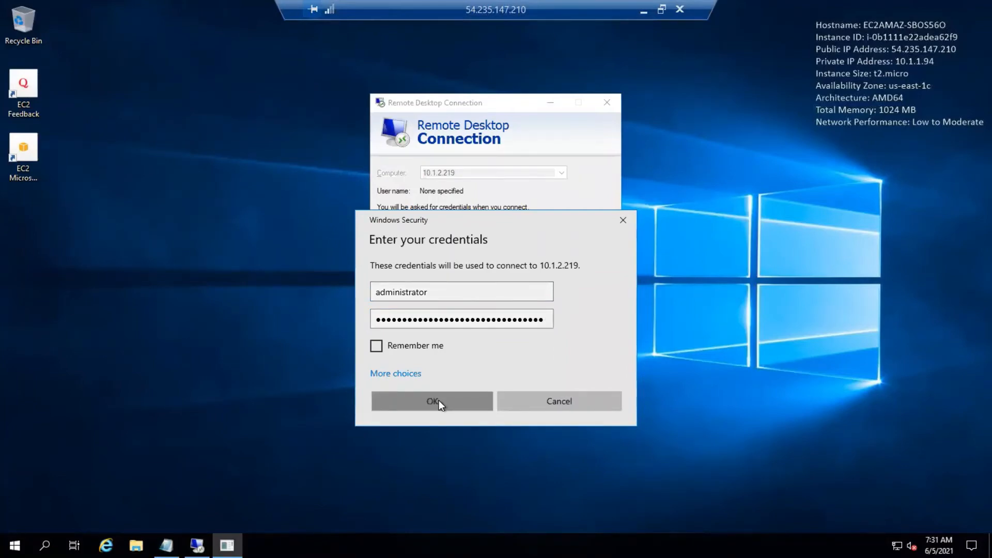
{"action": "left_click", "coordinate": [527, 281]}
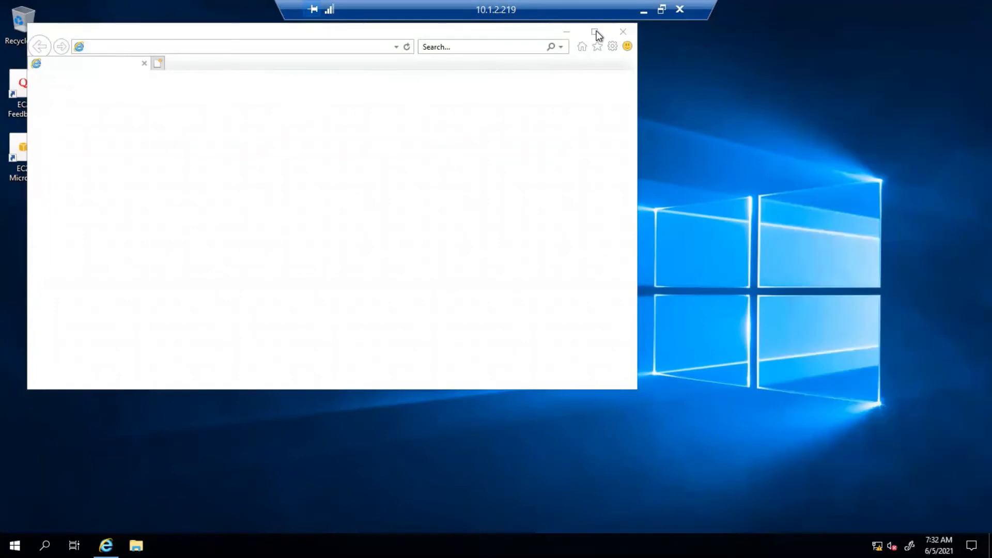
Step: Maximize Internet Explorer on the private instance, accept its recommended settings and browse to google.com
{"action": "left_click", "coordinate": [594, 32]}
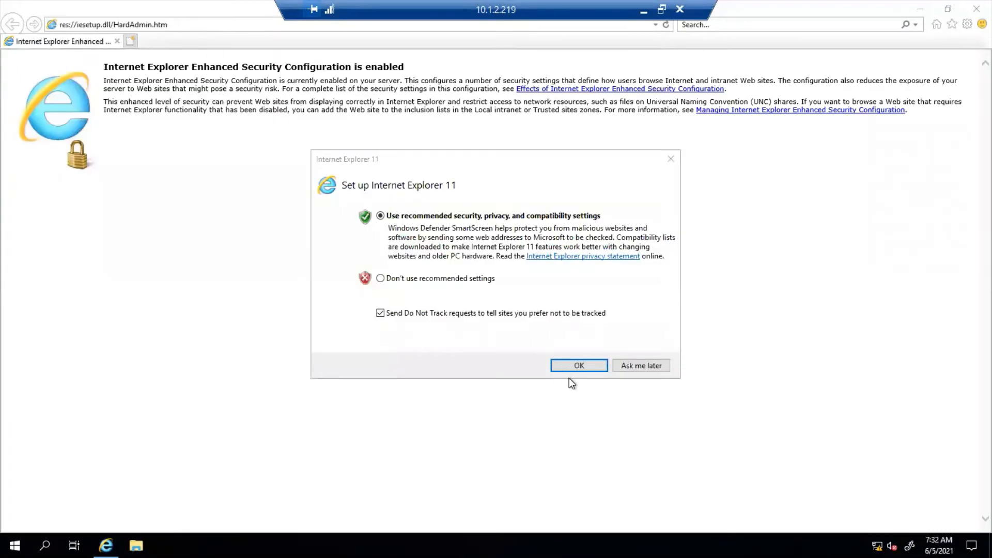
{"action": "left_click", "coordinate": [600, 365]}
{"action": "left_click", "coordinate": [187, 25]}
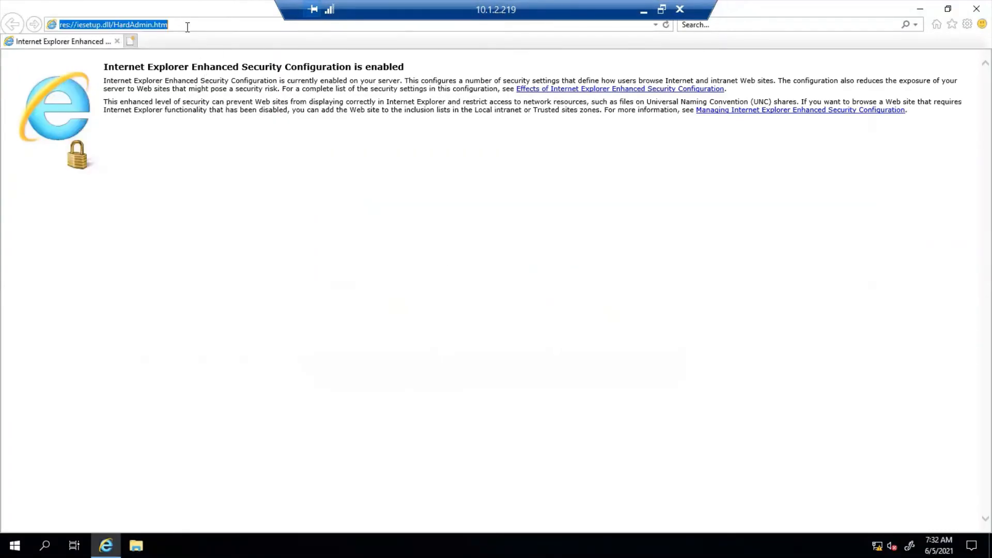
{"action": "type", "text": "goo"}
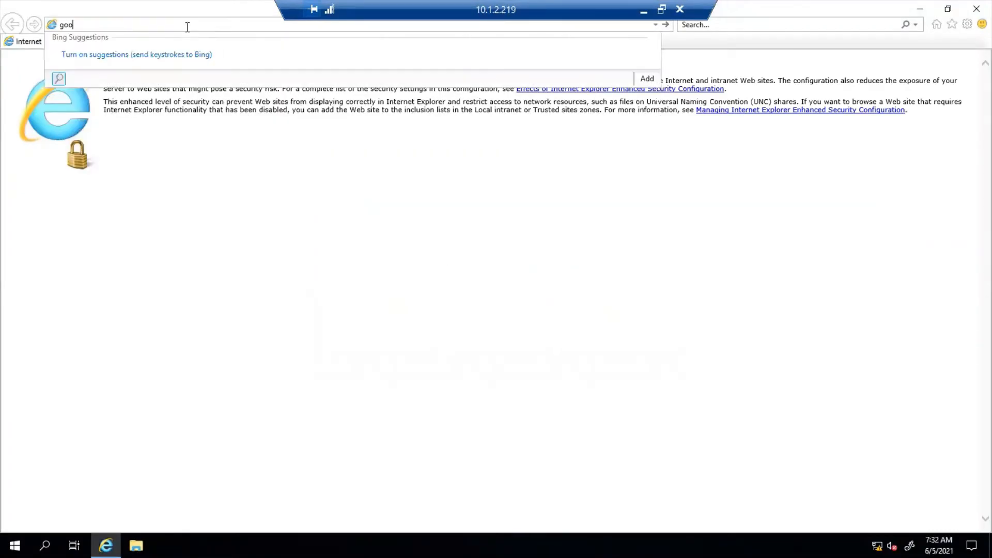
{"action": "type", "text": "gle.com"}
{"action": "key", "text": "Return"}
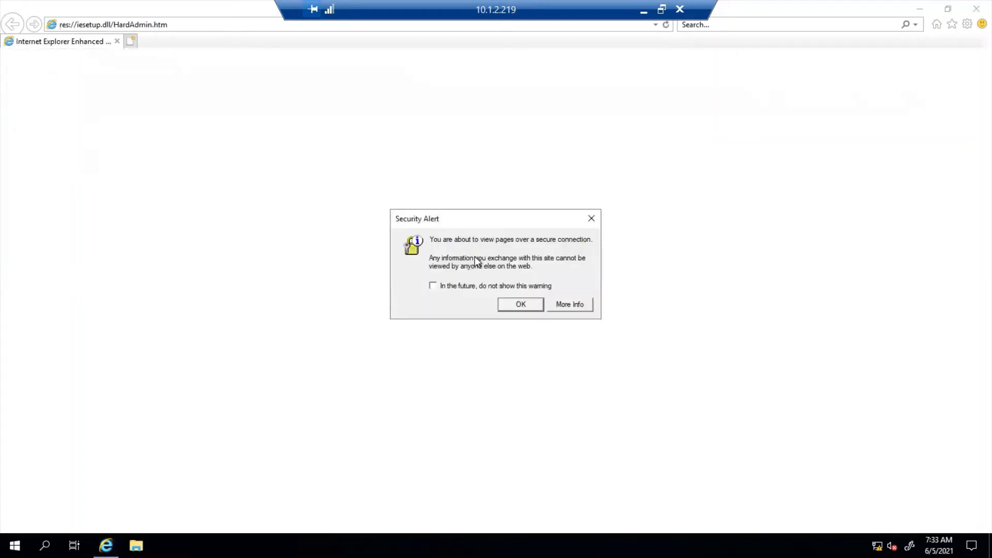
Step: Acknowledge the secure connection alert and add about:internet to the trusted sites
{"action": "left_click", "coordinate": [501, 306]}
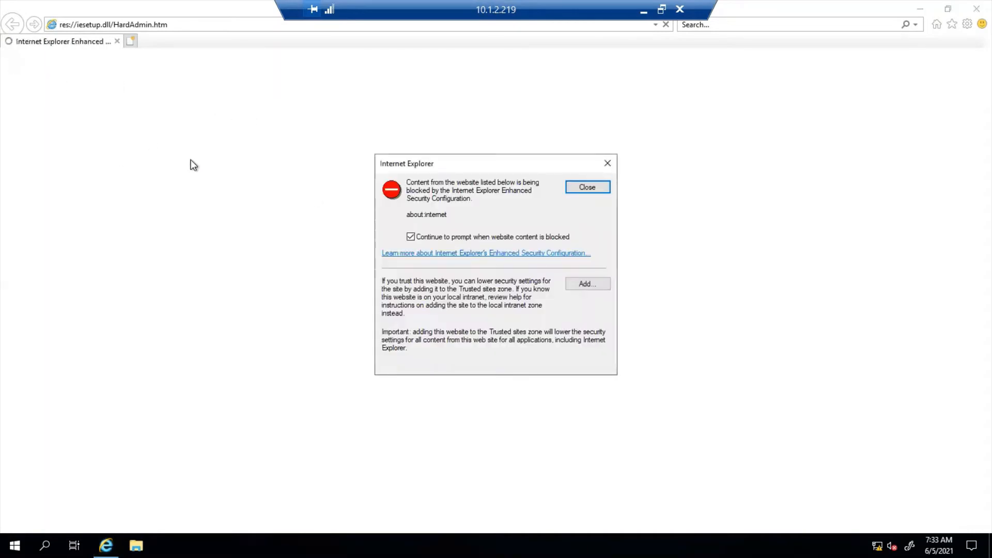
{"action": "left_click", "coordinate": [599, 283]}
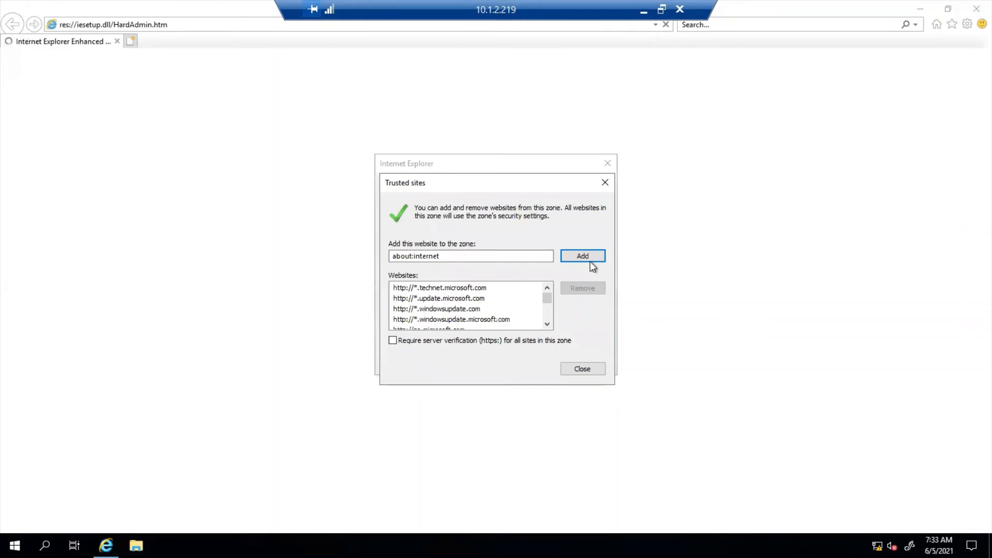
{"action": "left_click", "coordinate": [588, 255]}
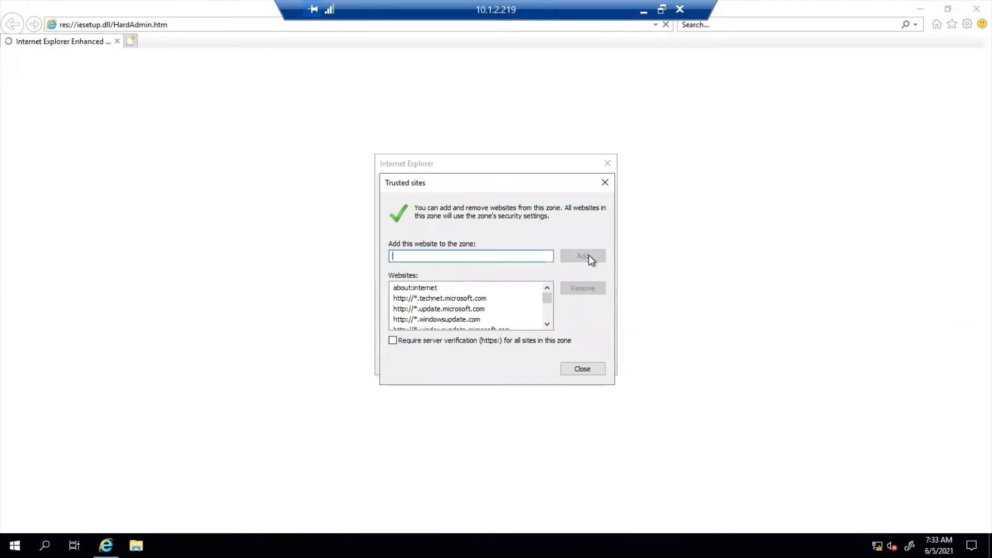
{"action": "left_click", "coordinate": [581, 369]}
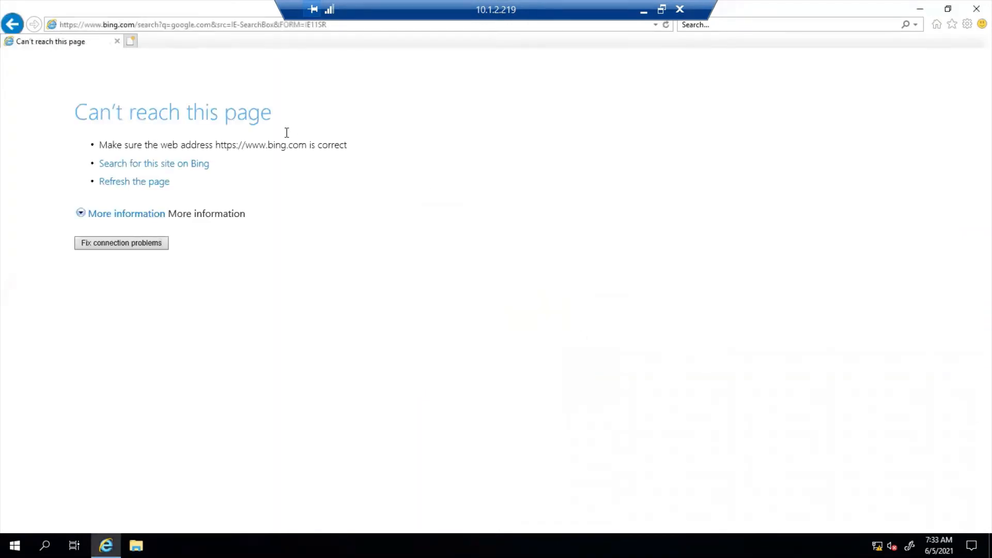
Step: Minimize both remote desktop sessions and open the Elastic IP addresses list in the EC2 console
{"action": "left_click", "coordinate": [644, 11]}
{"action": "mouse_move", "coordinate": [548, 2]}
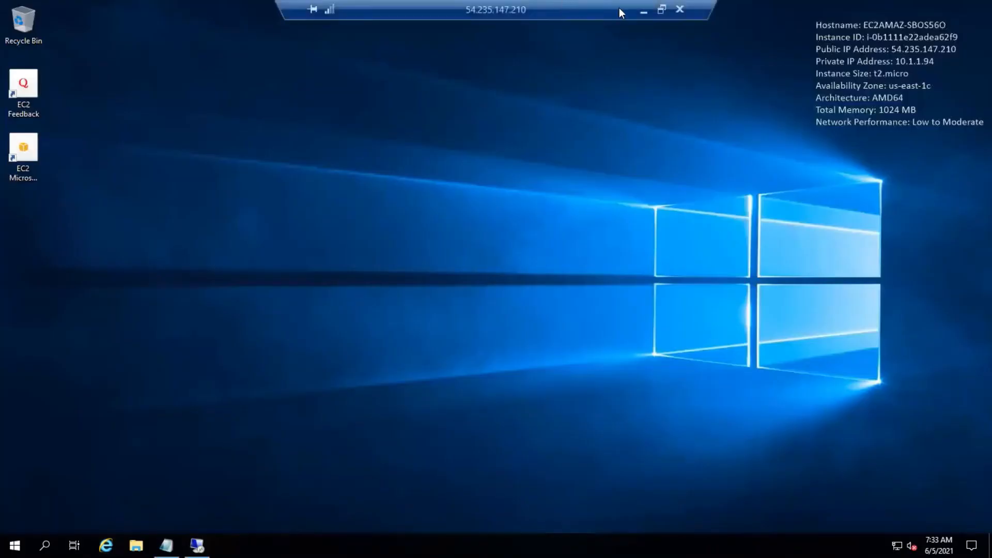
{"action": "left_click", "coordinate": [643, 11]}
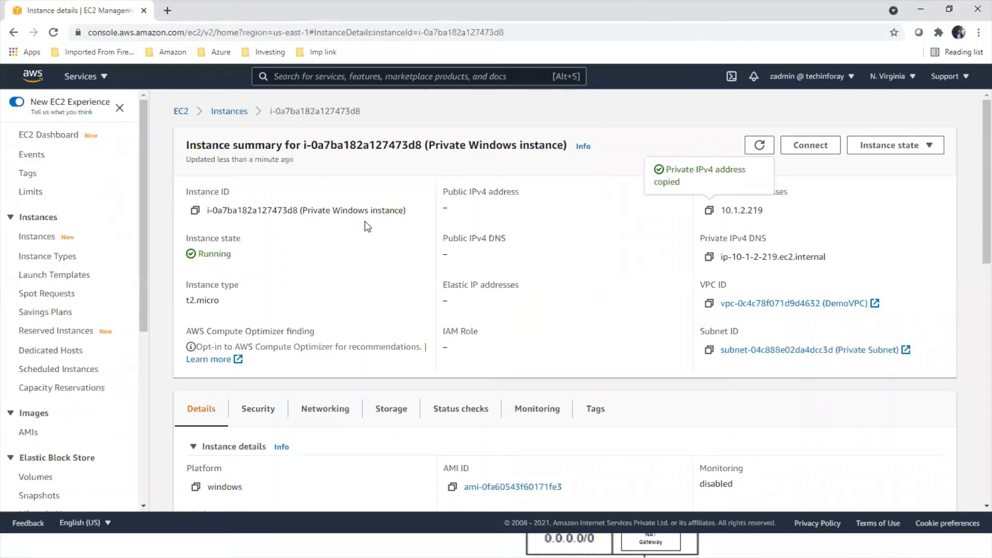
{"action": "scroll", "coordinate": [95, 257], "scroll_direction": "down", "scroll_amount": 2}
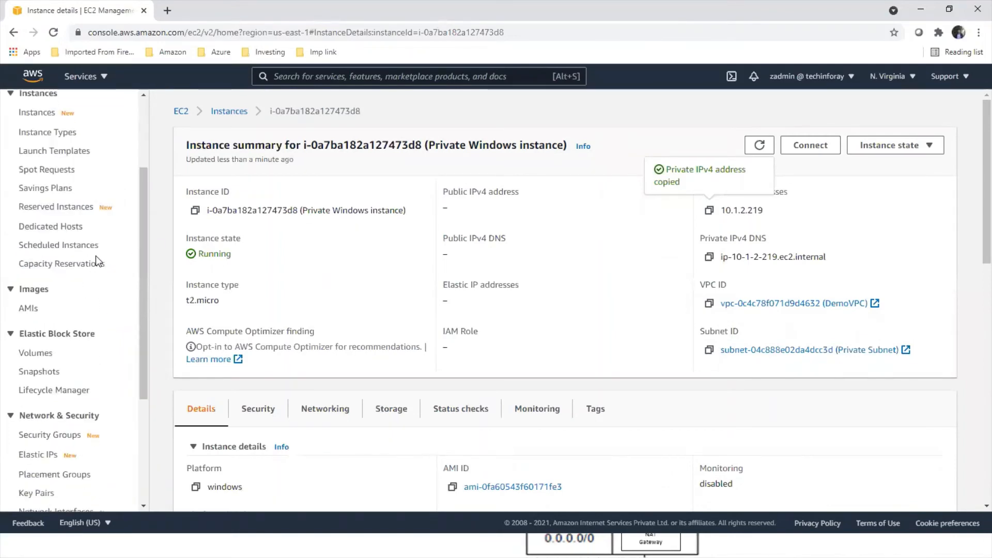
{"action": "scroll", "coordinate": [95, 256], "scroll_direction": "down", "scroll_amount": 2}
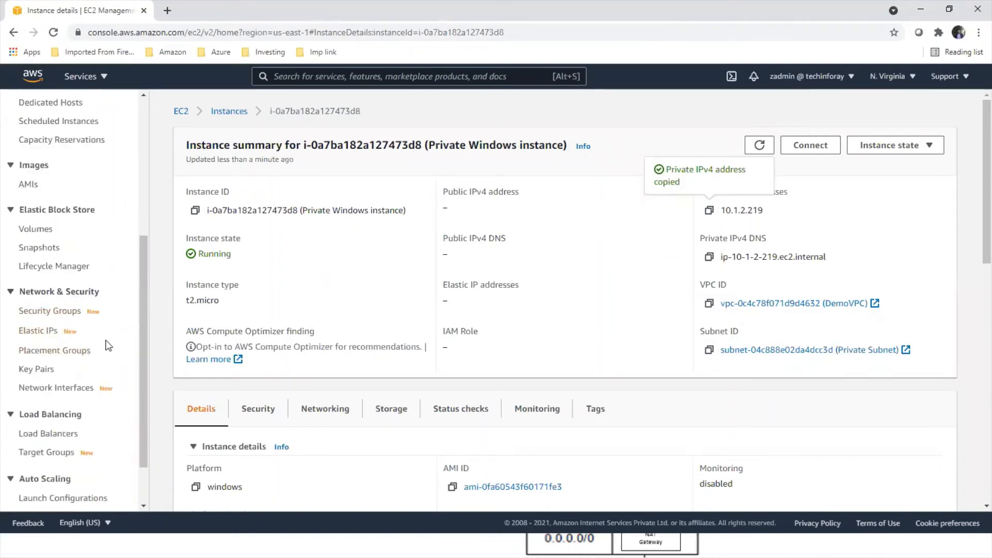
{"action": "left_click", "coordinate": [49, 332]}
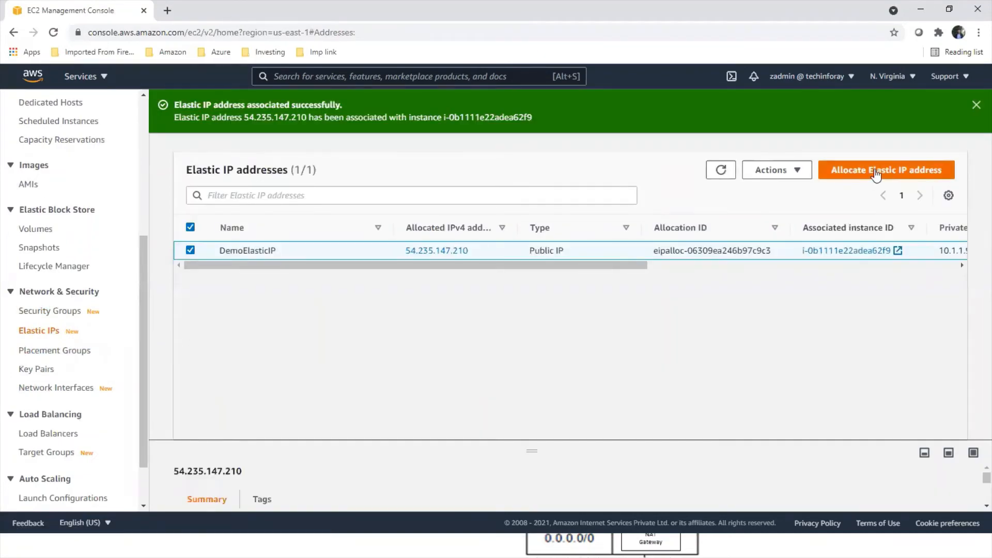
Step: Allocate a new Elastic IP address from Amazon's pool of IPv4 addresses in the us-east-1 network border group
{"action": "left_click", "coordinate": [876, 173]}
{"action": "scroll", "coordinate": [258, 401], "scroll_direction": "down", "scroll_amount": 2}
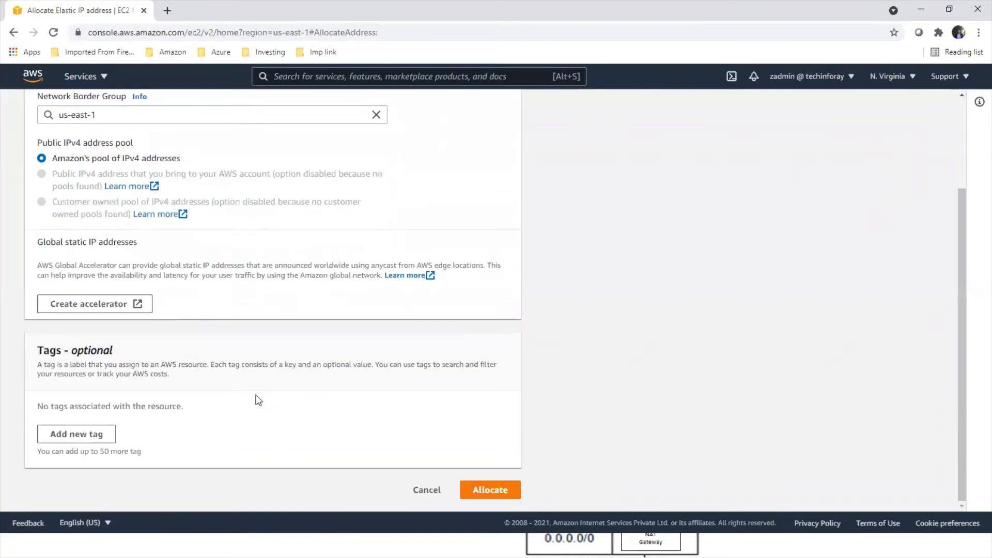
{"action": "left_click", "coordinate": [478, 493]}
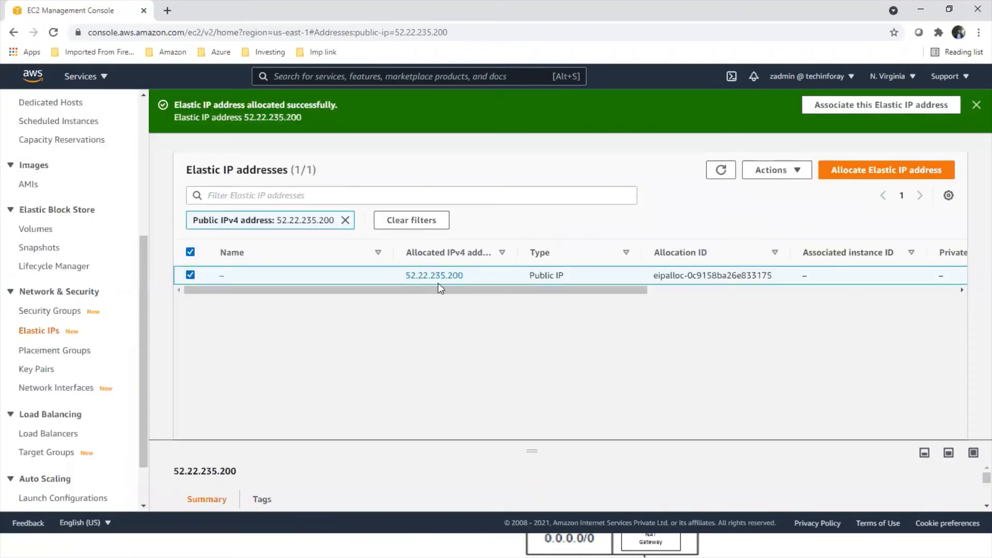
Step: Remove the address filter from the list and name the newly allocated address "Elastic IP for NAT gateway"
{"action": "left_click", "coordinate": [346, 220]}
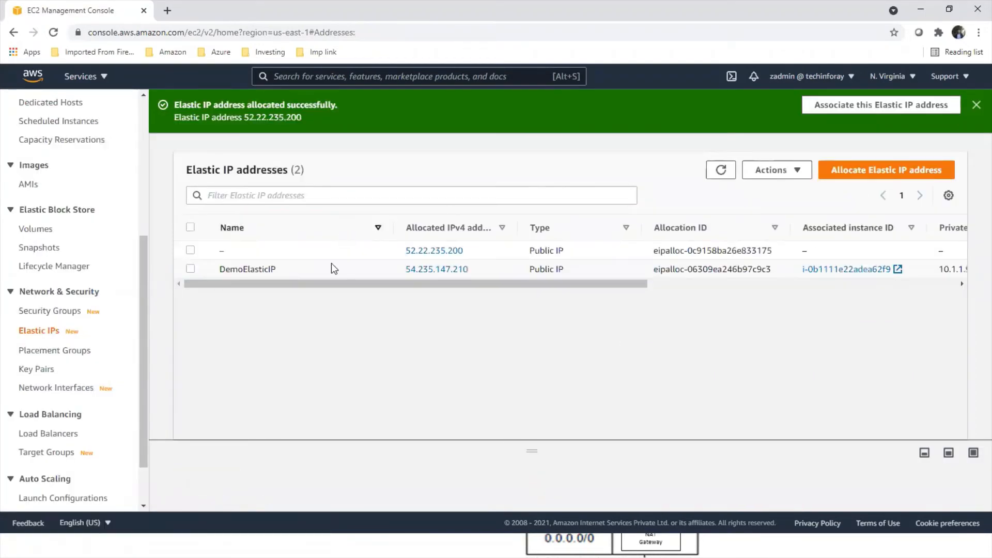
{"action": "left_click", "coordinate": [231, 252]}
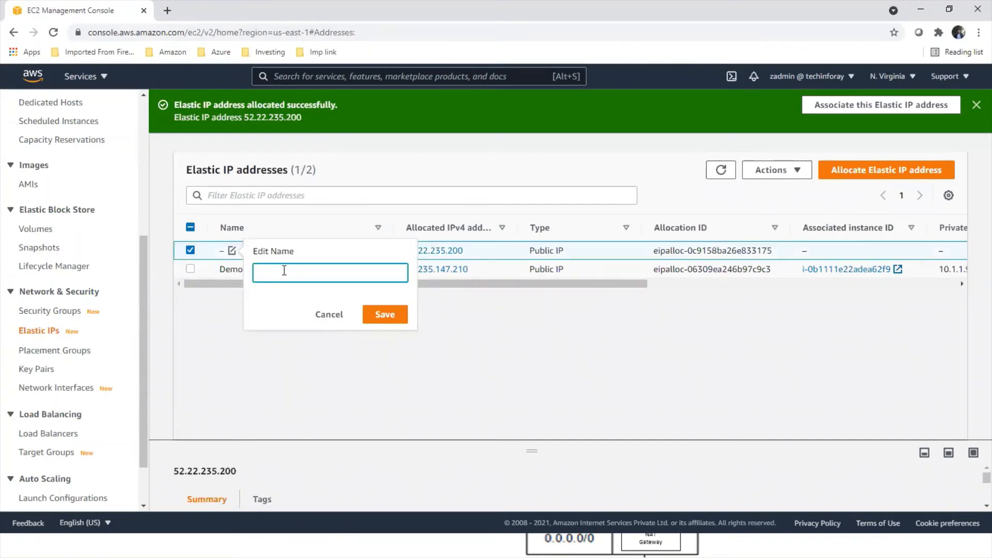
{"action": "type", "text": "Elastic IP for NAT gateway"}
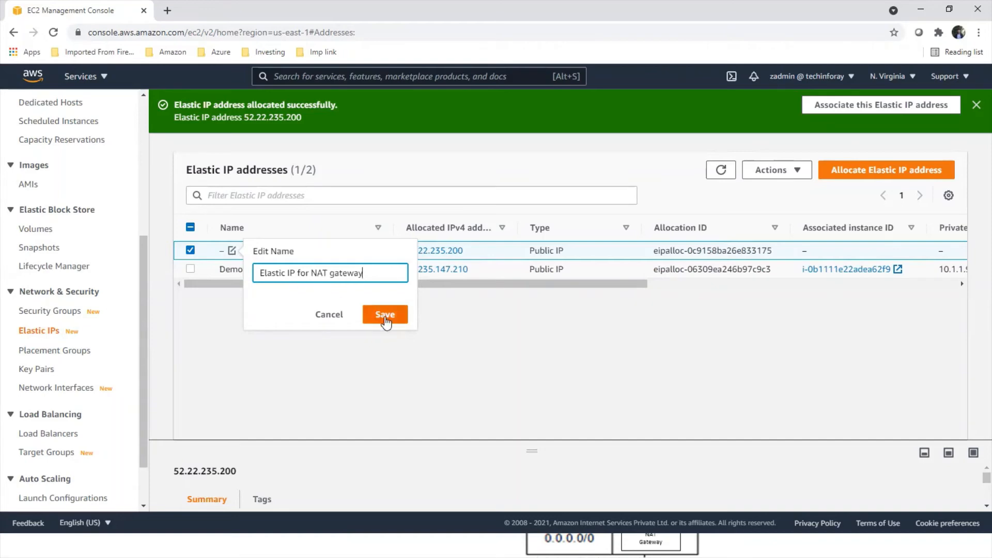
{"action": "left_click", "coordinate": [385, 315]}
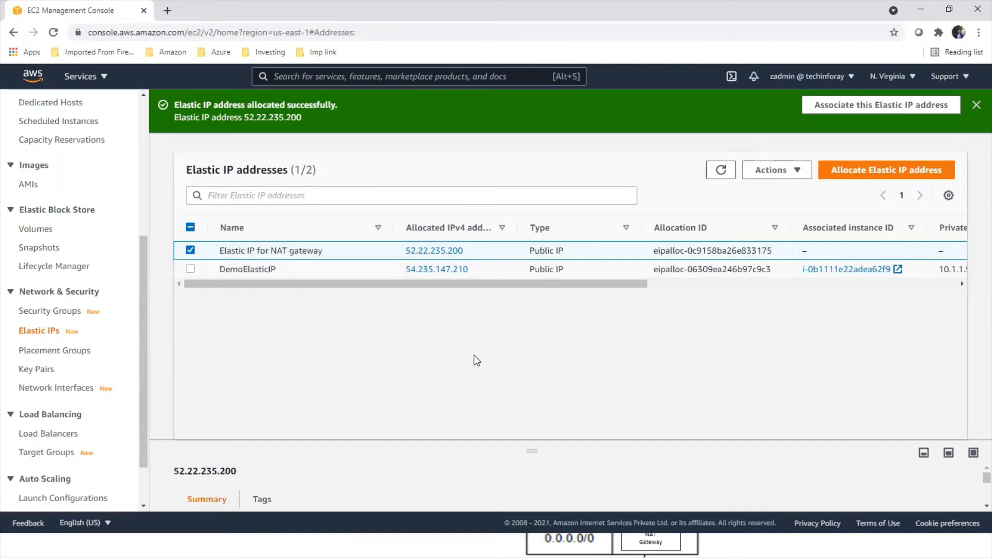
Step: Switch to the VPC service and open its NAT gateways list
{"action": "scroll", "coordinate": [98, 328], "scroll_direction": "up", "scroll_amount": 5}
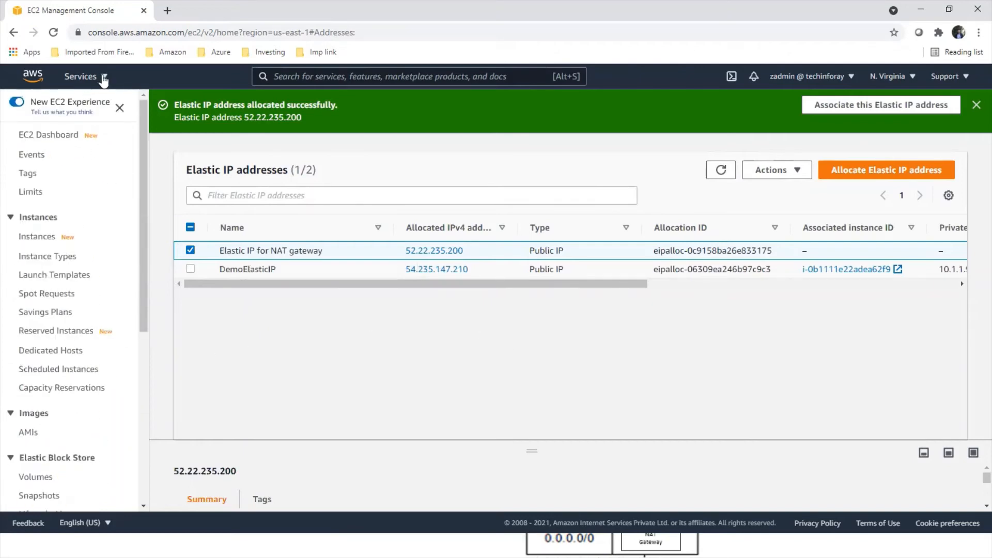
{"action": "left_click", "coordinate": [104, 82]}
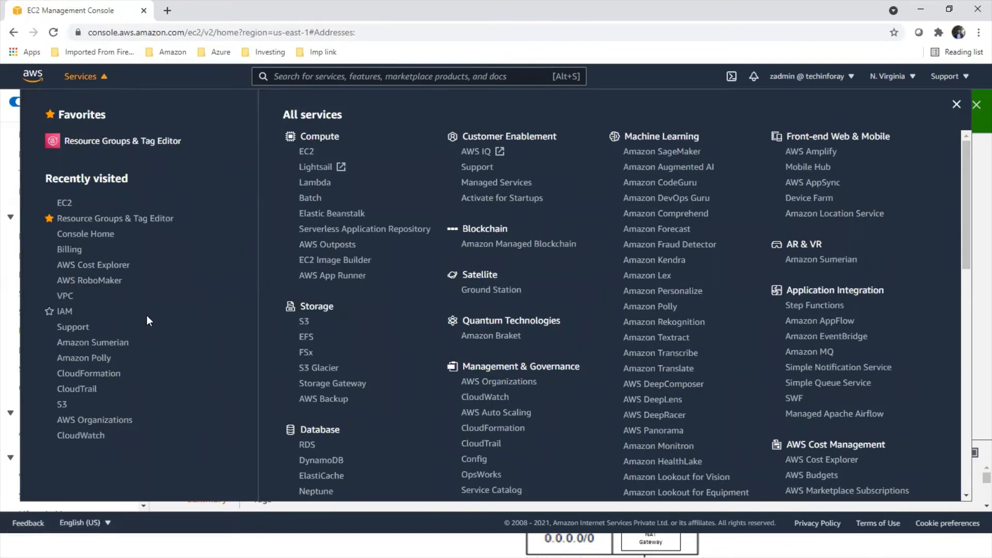
{"action": "scroll", "coordinate": [370, 310], "scroll_direction": "down", "scroll_amount": 5}
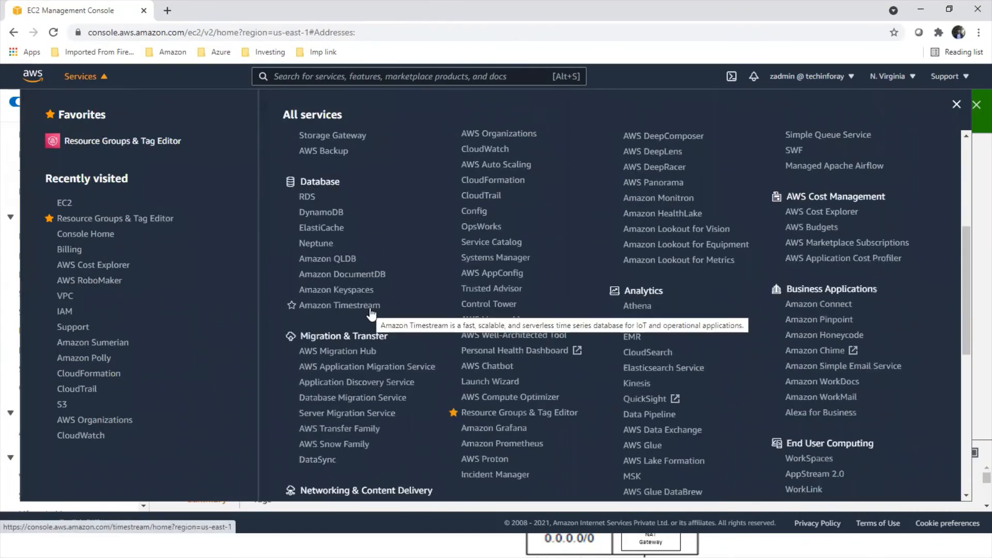
{"action": "scroll", "coordinate": [370, 310], "scroll_direction": "down", "scroll_amount": 6}
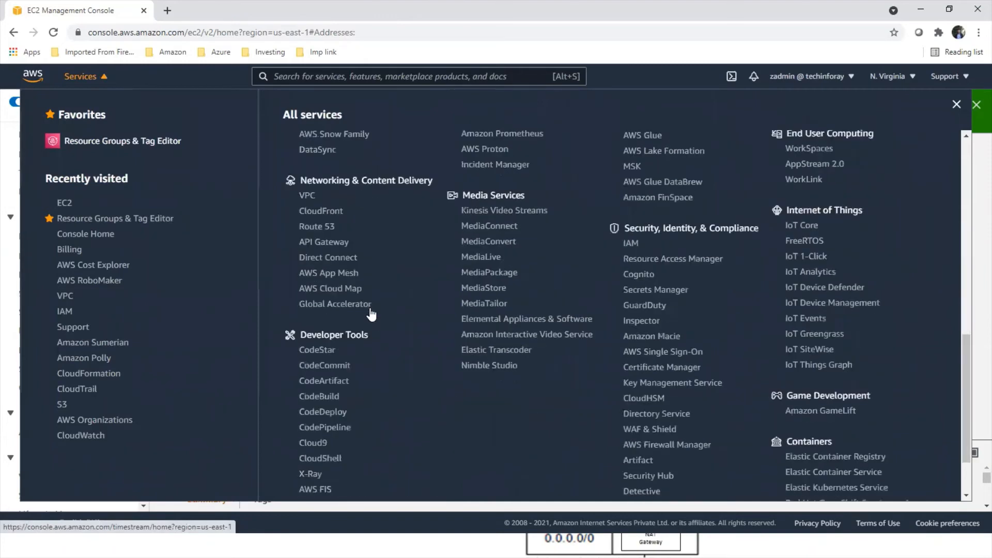
{"action": "left_click", "coordinate": [306, 196]}
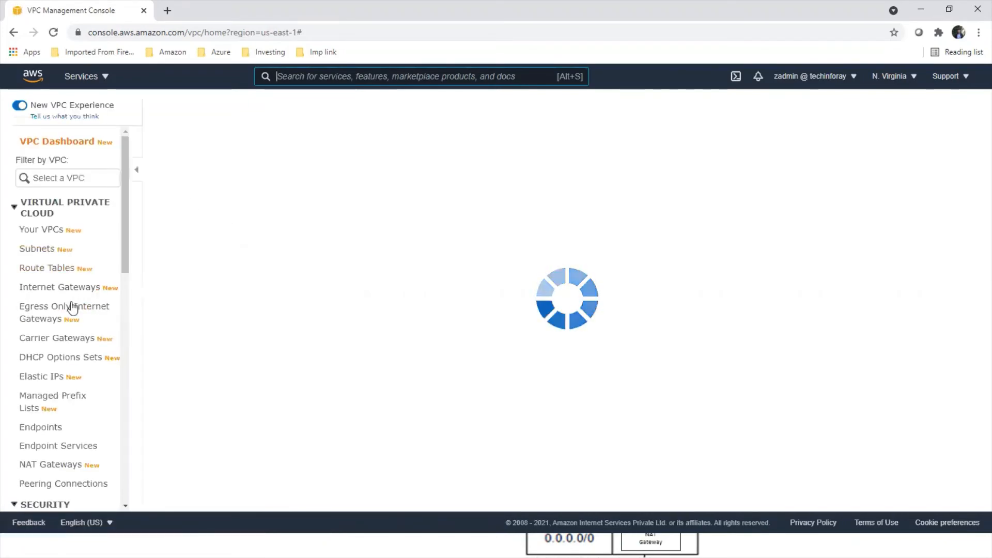
{"action": "scroll", "coordinate": [71, 310], "scroll_direction": "down", "scroll_amount": 2}
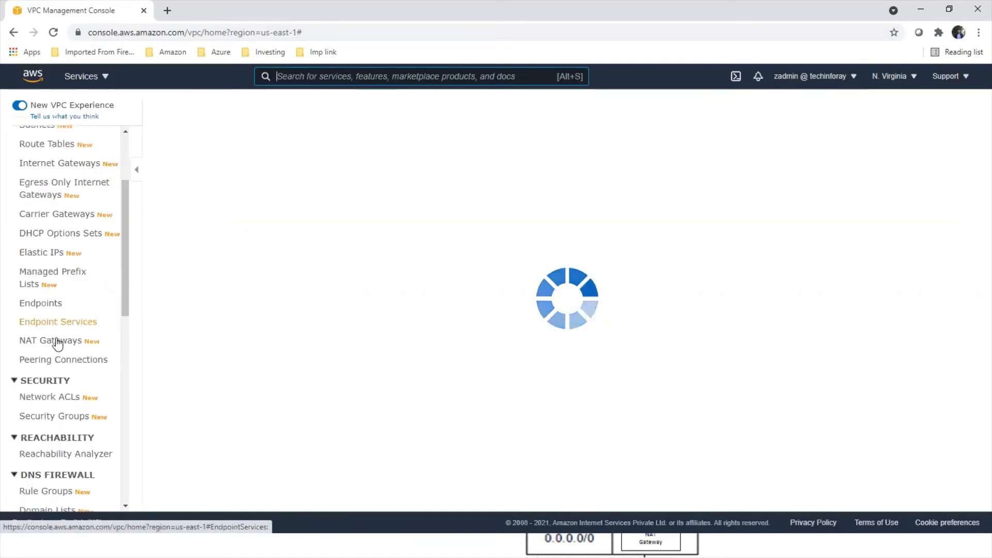
{"action": "left_click", "coordinate": [58, 342]}
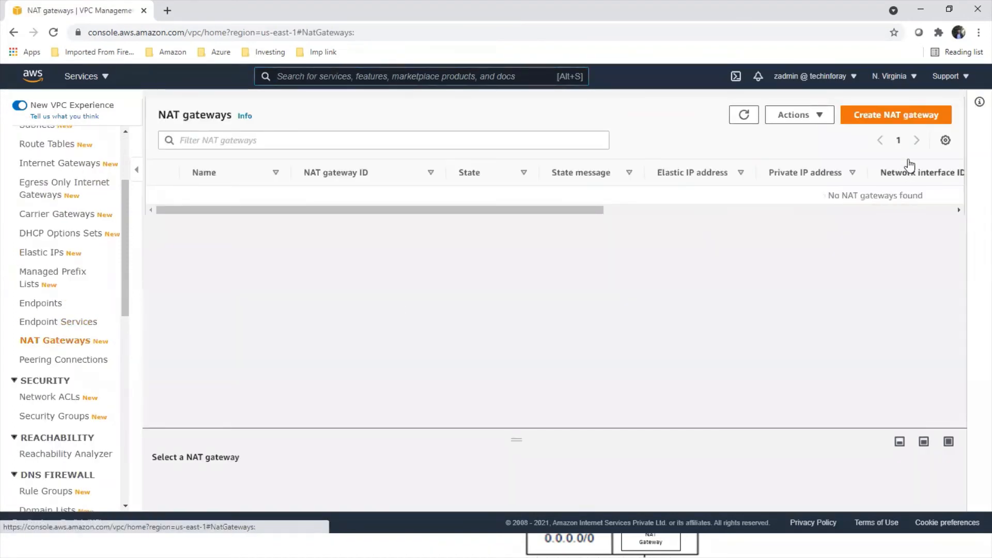
Step: Begin creating a NAT gateway and name it demoNATGateway
{"action": "left_click", "coordinate": [896, 119]}
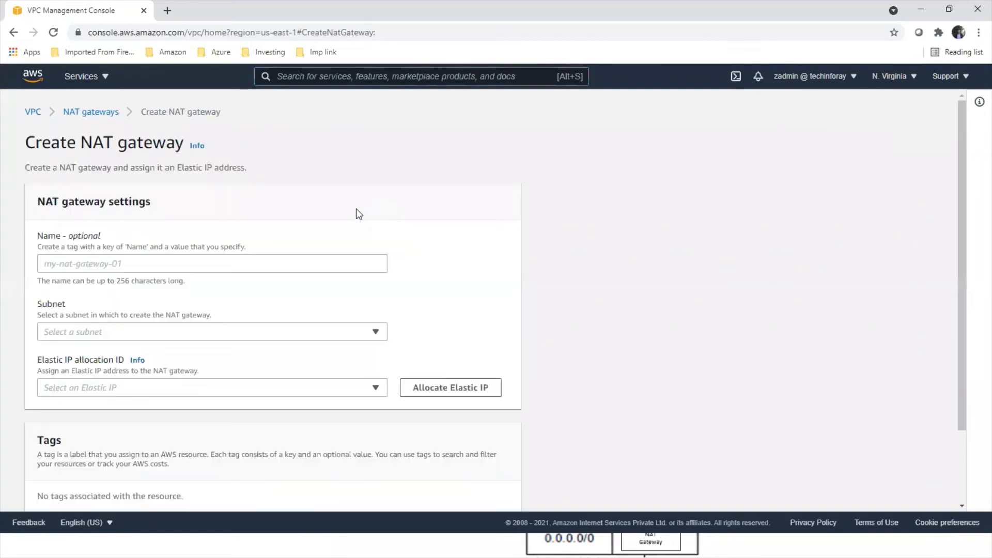
{"action": "left_click", "coordinate": [210, 261]}
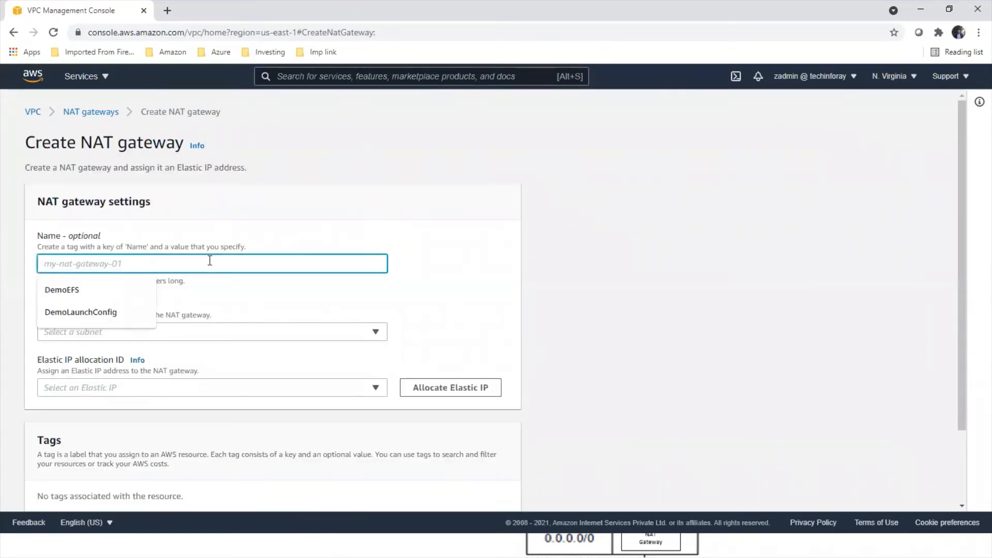
{"action": "type", "text": "demoNA"}
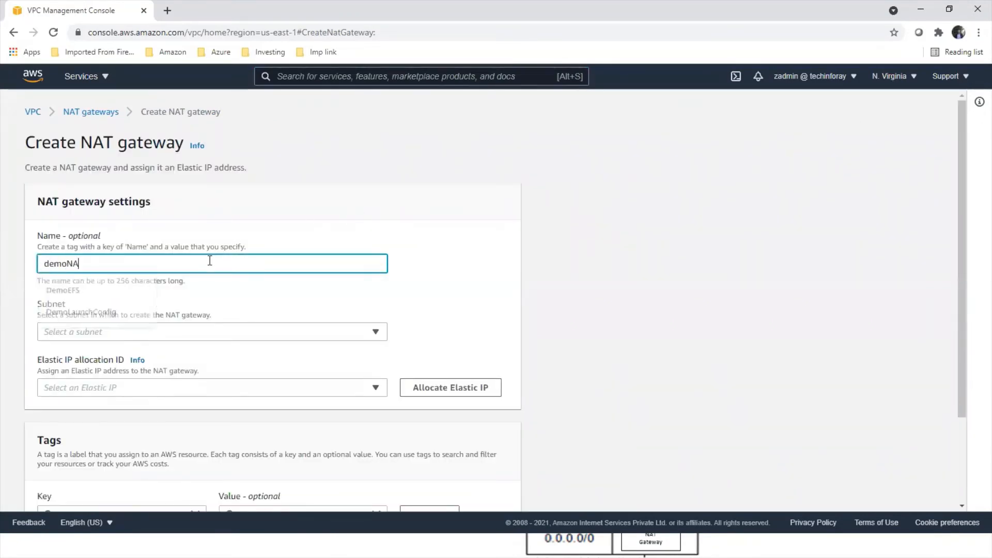
{"action": "type", "text": "TG"}
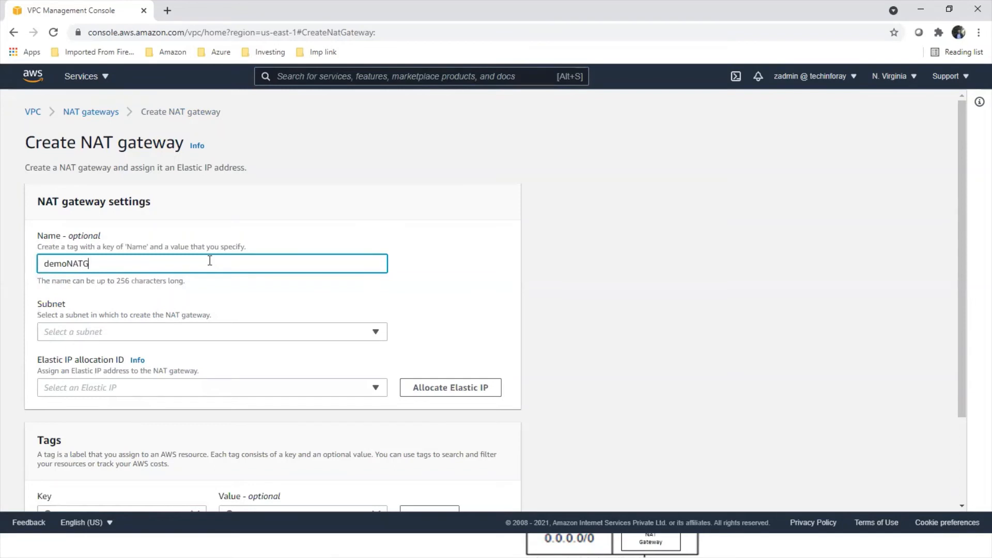
{"action": "type", "text": "ateway"}
Step: Place the NAT gateway in the Public Subnet and assign it the "Elastic IP for NAT gateway" allocation
{"action": "left_click", "coordinate": [224, 333]}
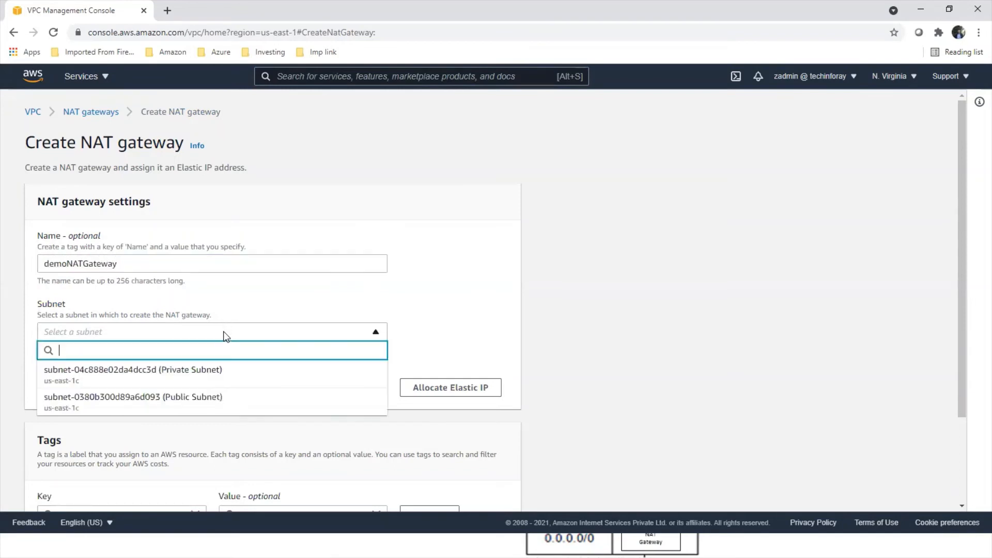
{"action": "left_click", "coordinate": [212, 400]}
{"action": "scroll", "coordinate": [434, 285], "scroll_direction": "down", "scroll_amount": 2}
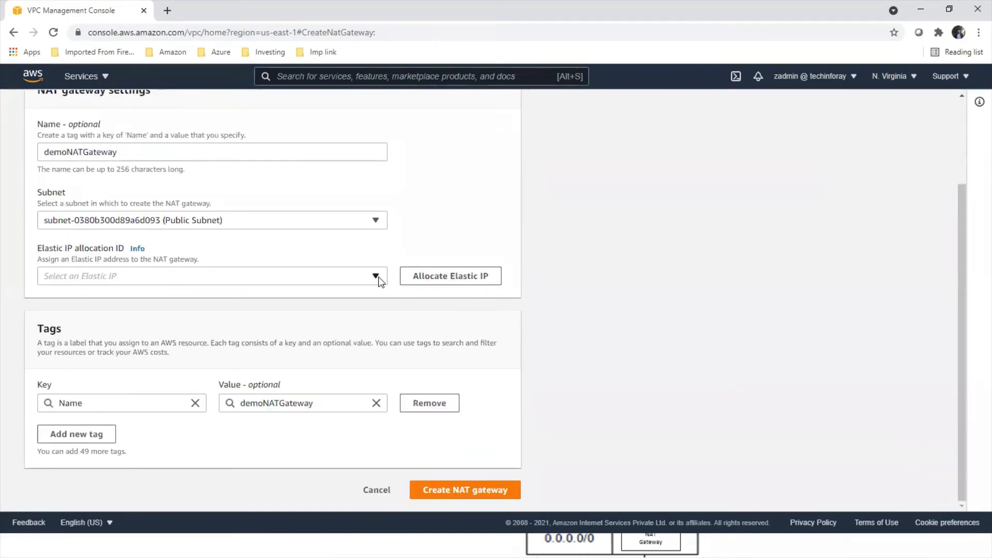
{"action": "left_click", "coordinate": [379, 281]}
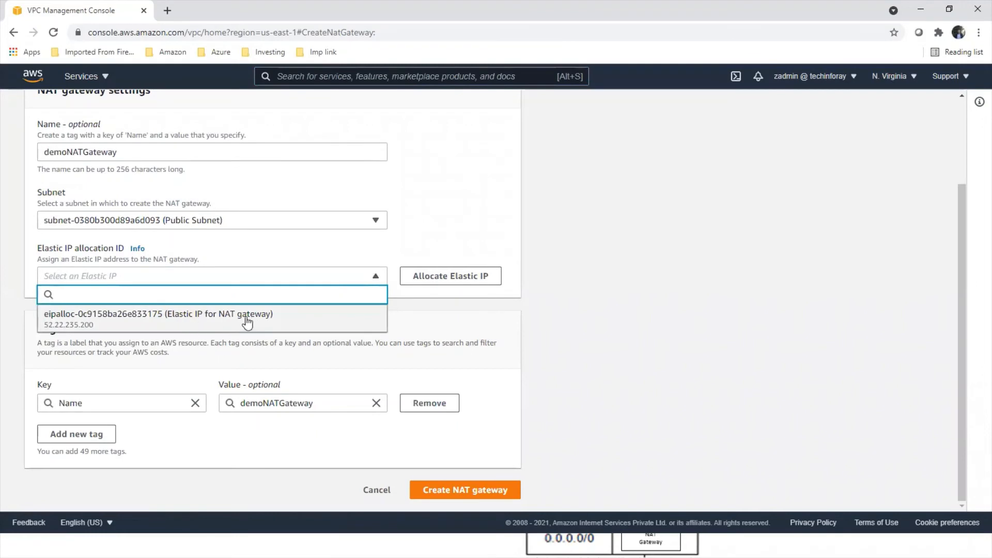
{"action": "left_click", "coordinate": [291, 320]}
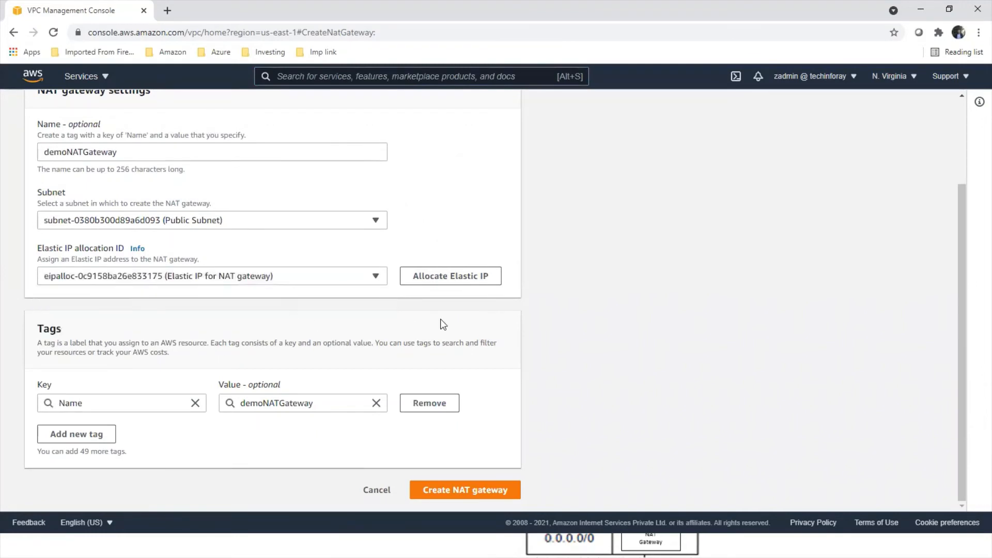
Step: Add a department tag with the value network and create the NAT gateway
{"action": "left_click", "coordinate": [104, 434]}
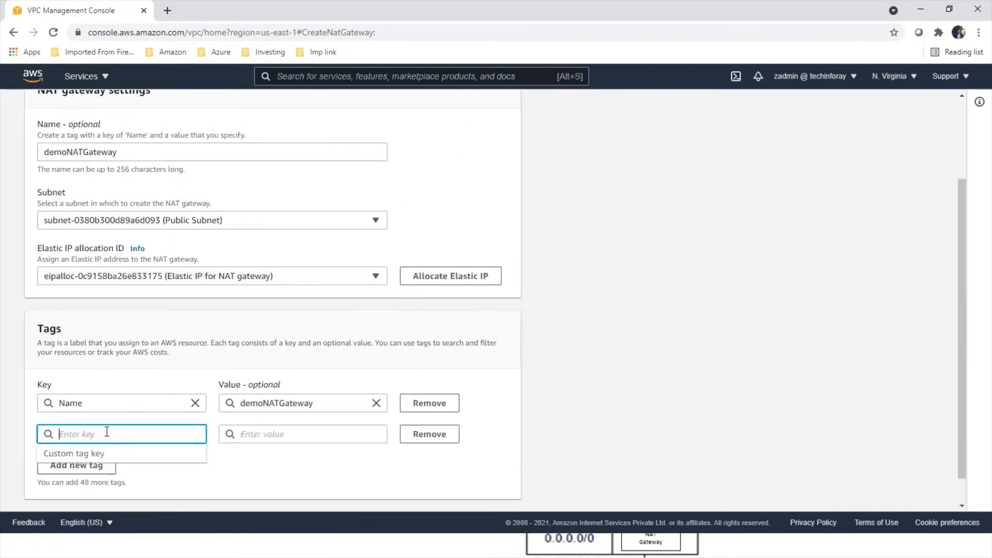
{"action": "type", "text": "depart"}
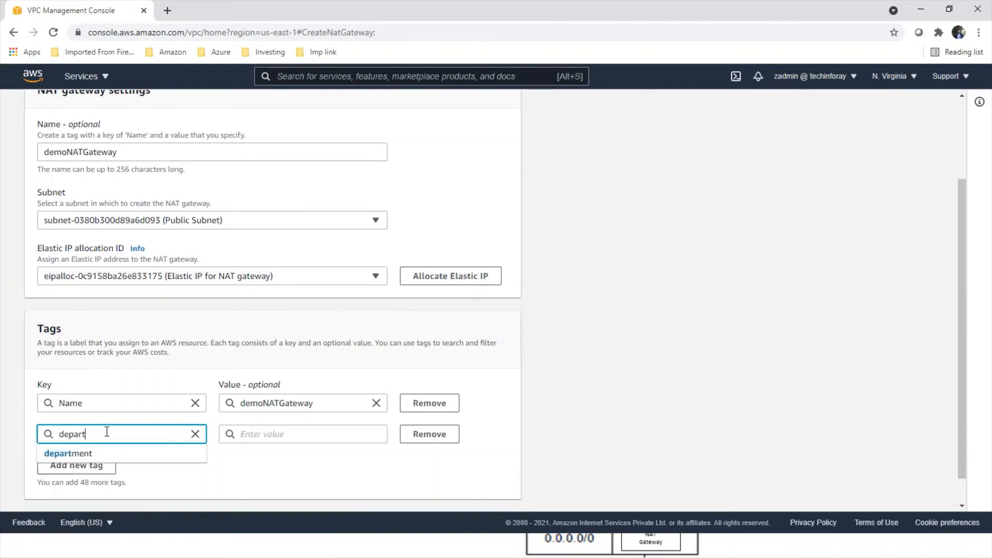
{"action": "left_click", "coordinate": [87, 454]}
{"action": "left_click", "coordinate": [278, 436]}
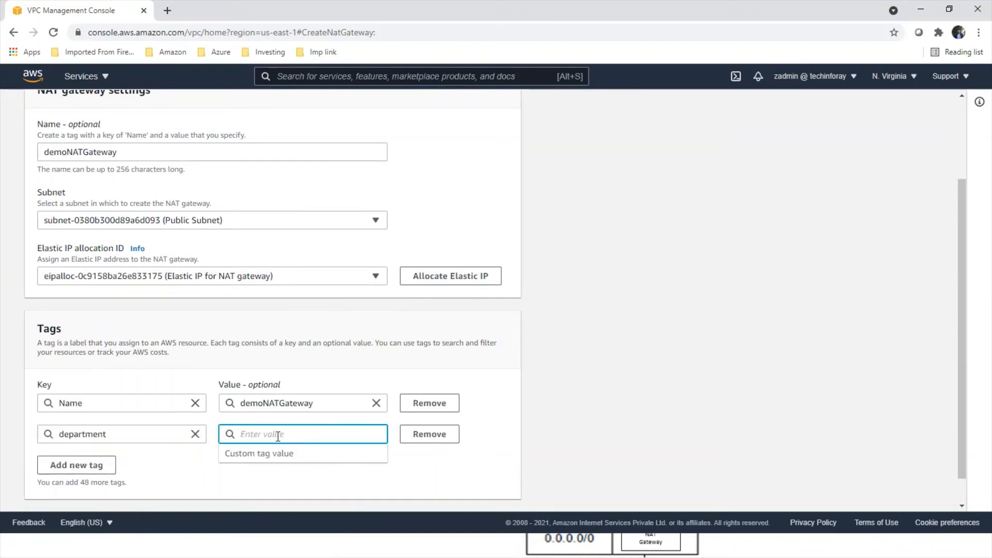
{"action": "type", "text": "net"}
{"action": "left_click", "coordinate": [240, 454]}
{"action": "scroll", "coordinate": [516, 444], "scroll_direction": "down", "scroll_amount": 1}
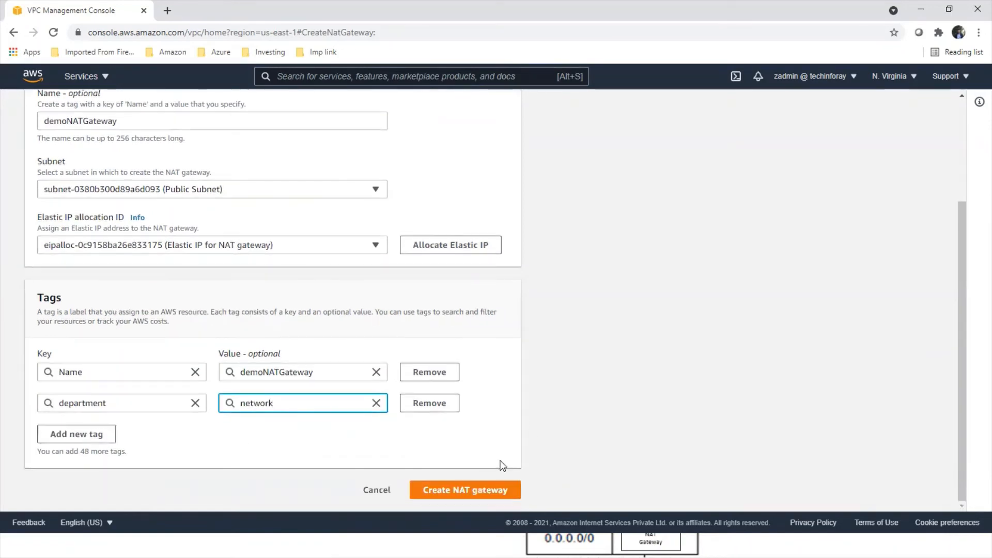
{"action": "left_click", "coordinate": [467, 491]}
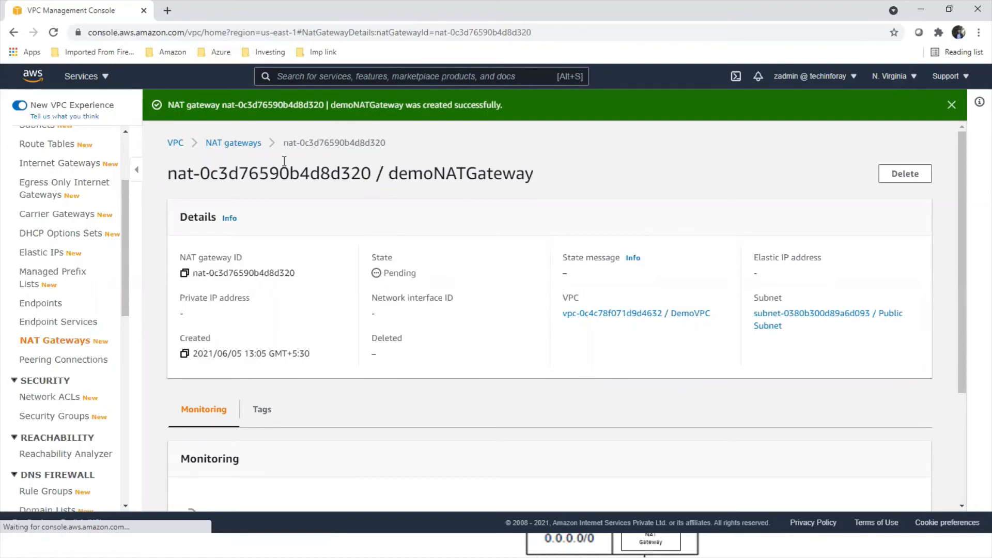
{"action": "scroll", "coordinate": [303, 181], "scroll_direction": "down", "scroll_amount": 3}
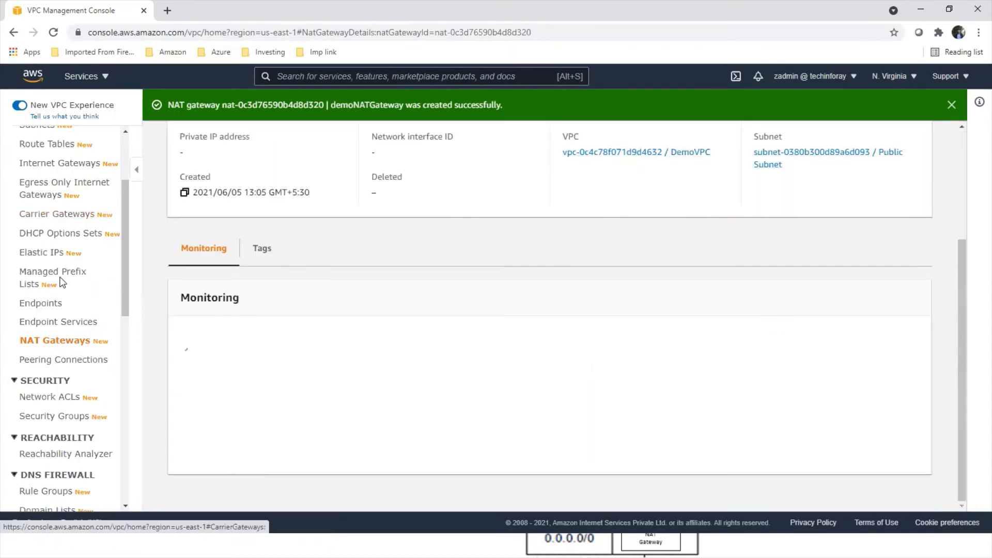
{"action": "scroll", "coordinate": [217, 312], "scroll_direction": "up", "scroll_amount": 3}
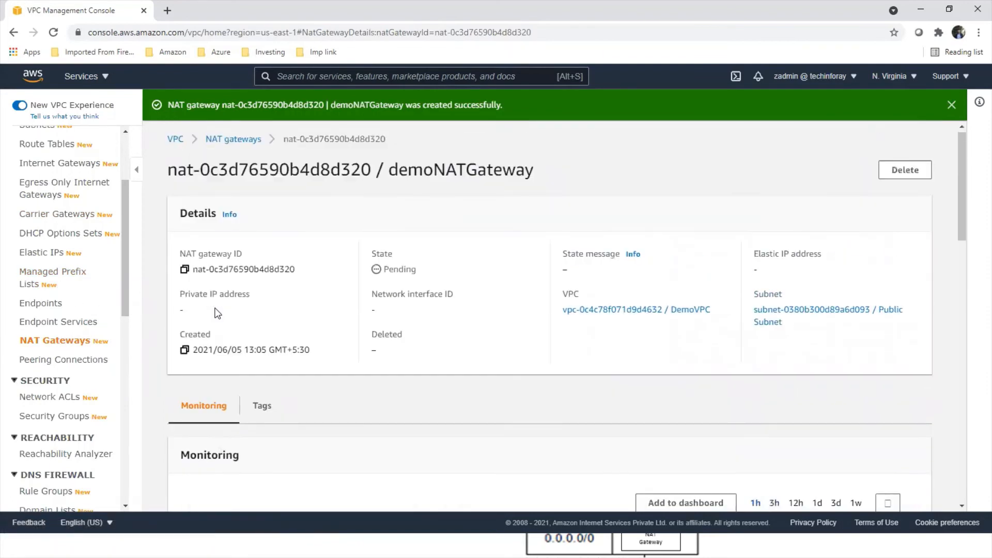
{"action": "left_click", "coordinate": [951, 104]}
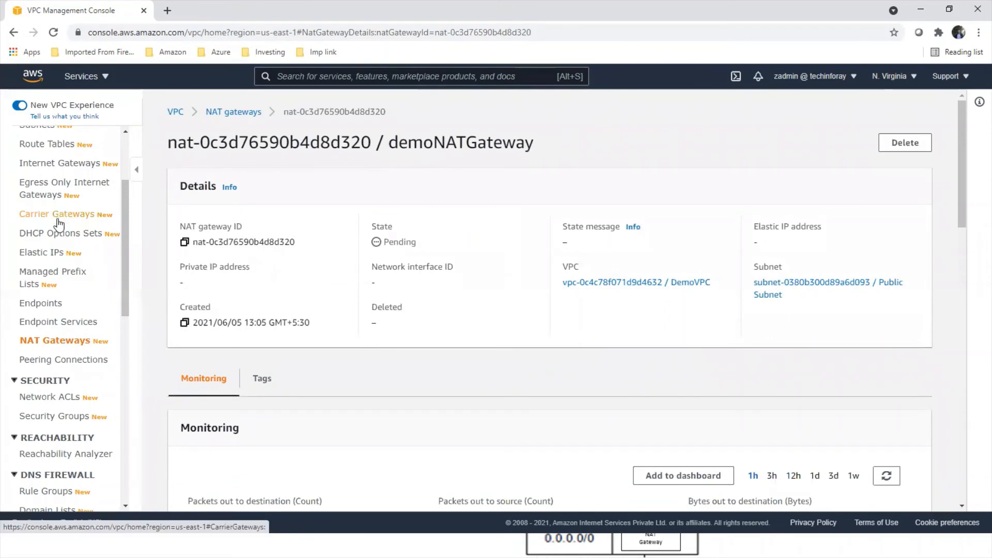
Step: Open the Private route table of DemoVPC and start editing its routes
{"action": "scroll", "coordinate": [56, 223], "scroll_direction": "up", "scroll_amount": 3}
{"action": "left_click", "coordinate": [44, 269]}
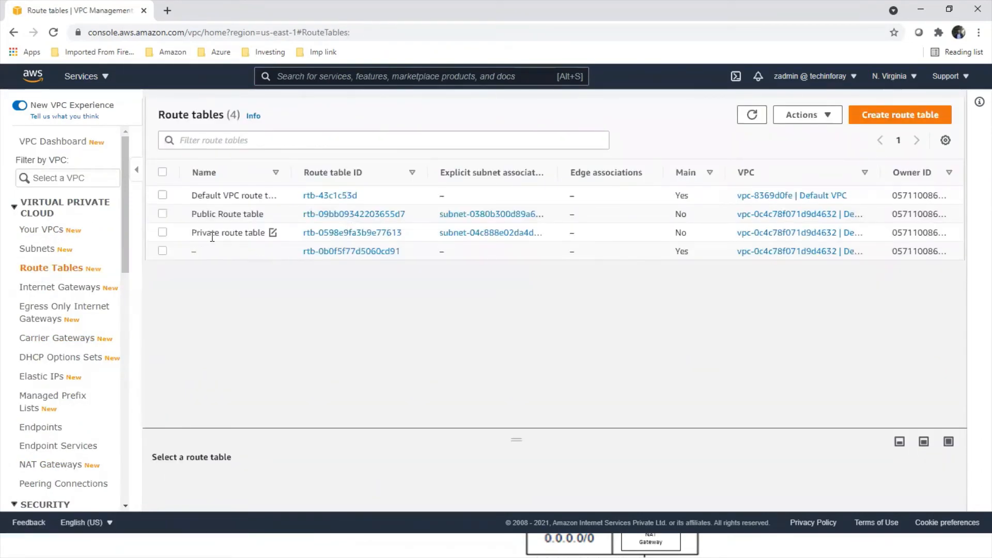
{"action": "left_click", "coordinate": [351, 234]}
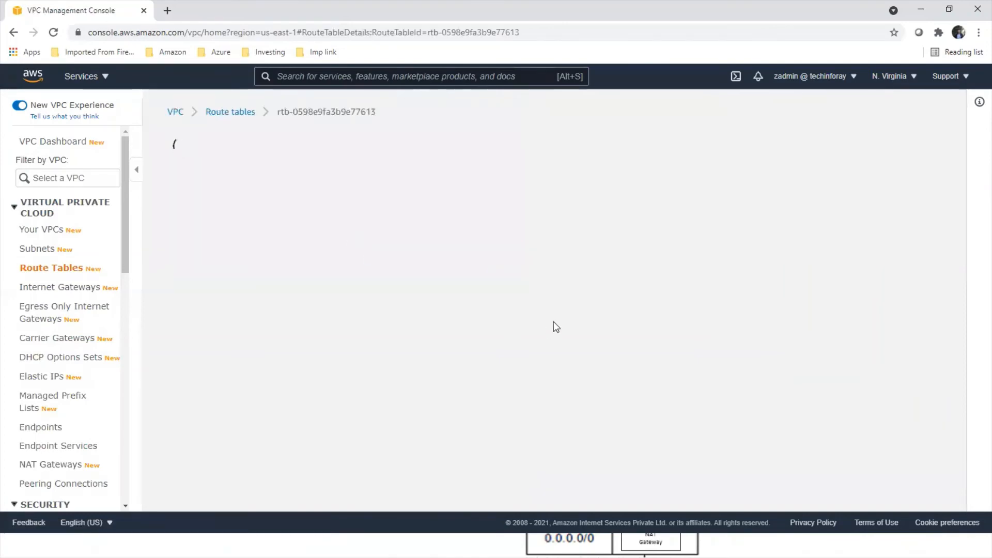
{"action": "scroll", "coordinate": [583, 313], "scroll_direction": "down", "scroll_amount": 1}
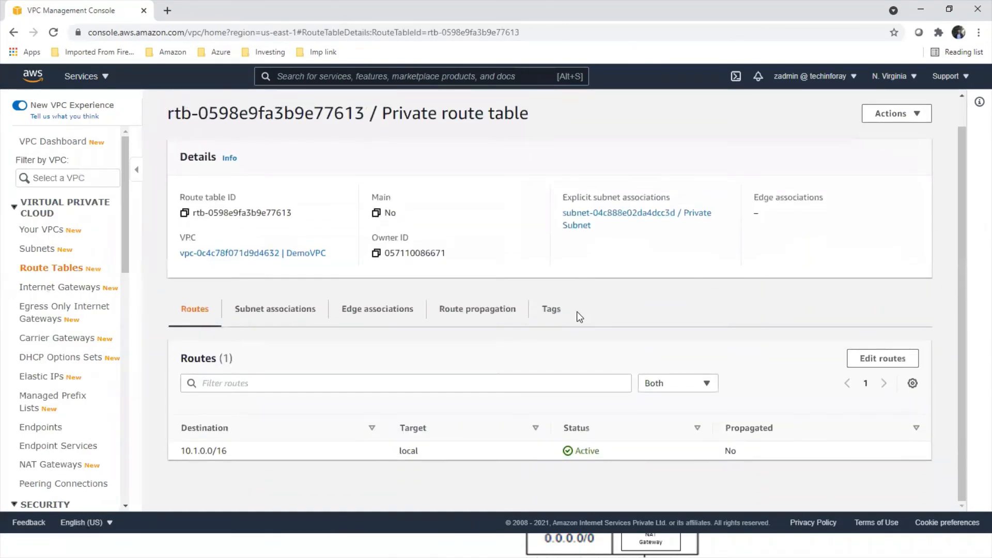
{"action": "left_click", "coordinate": [868, 358]}
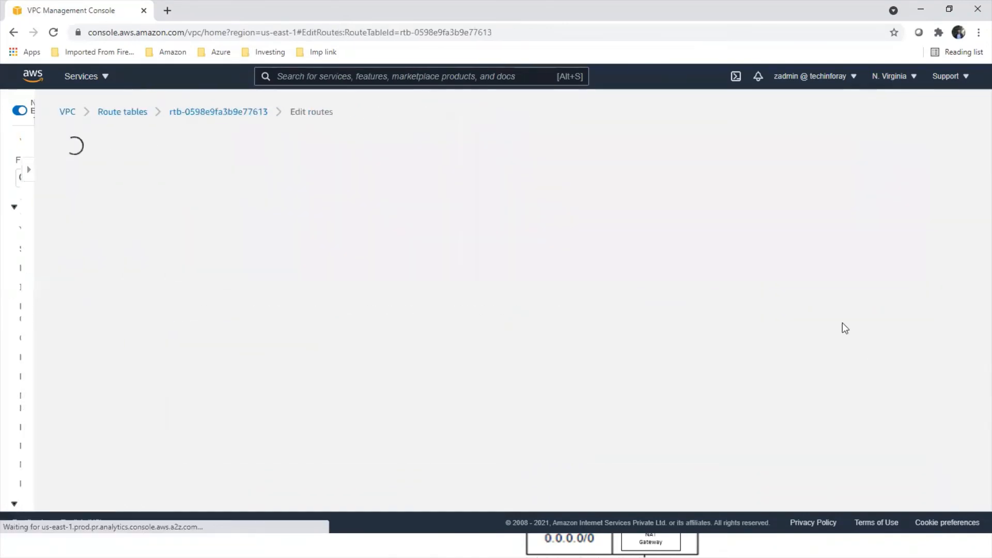
Step: Add a 0.0.0.0/0 route targeting the NAT gateway nat-0c3d76590b4d8d320 to the Private route table and save the changes
{"action": "left_click", "coordinate": [98, 265]}
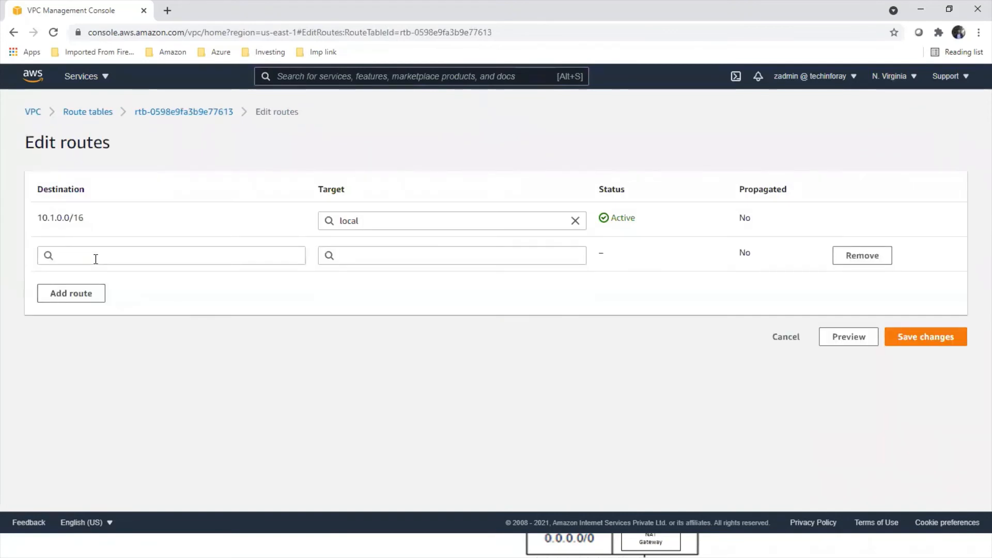
{"action": "left_click", "coordinate": [94, 257]}
{"action": "left_click", "coordinate": [94, 275]}
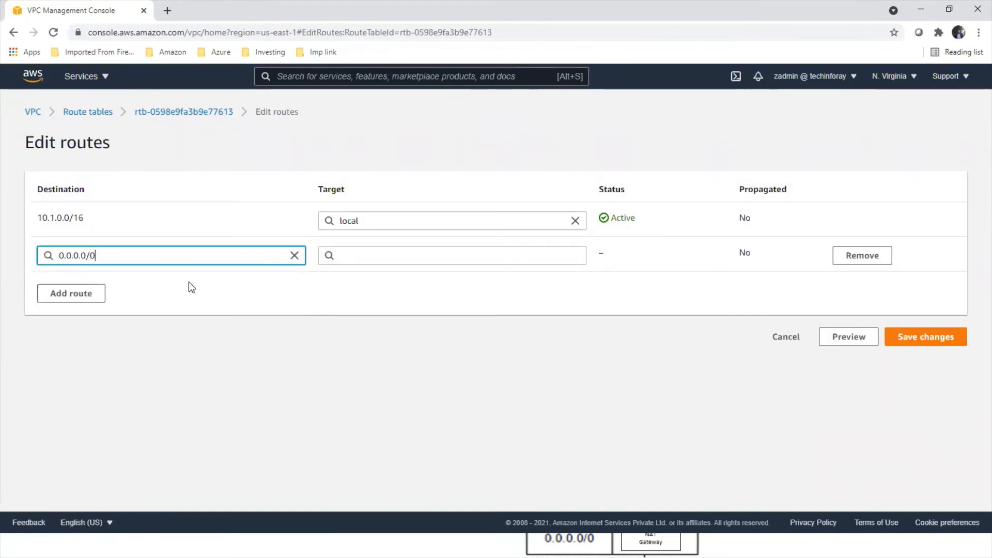
{"action": "left_click", "coordinate": [448, 252]}
{"action": "type", "text": "nat-"}
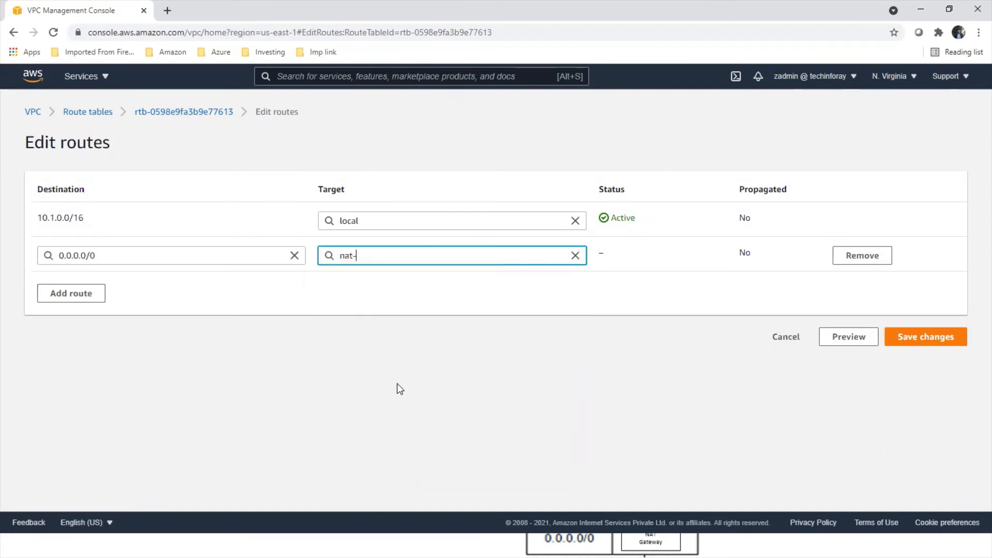
{"action": "left_click", "coordinate": [443, 275]}
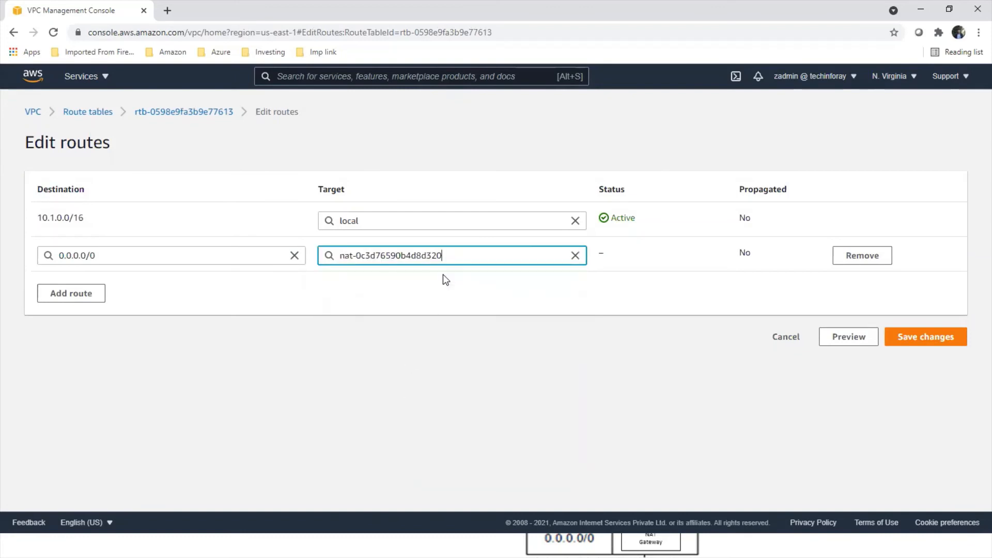
{"action": "left_click", "coordinate": [912, 339]}
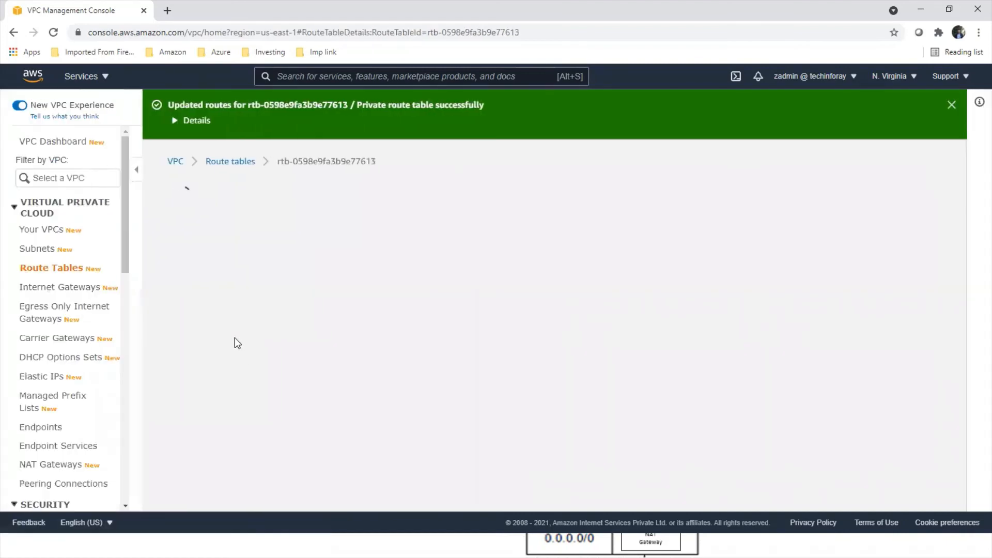
{"action": "scroll", "coordinate": [234, 337], "scroll_direction": "down", "scroll_amount": 2}
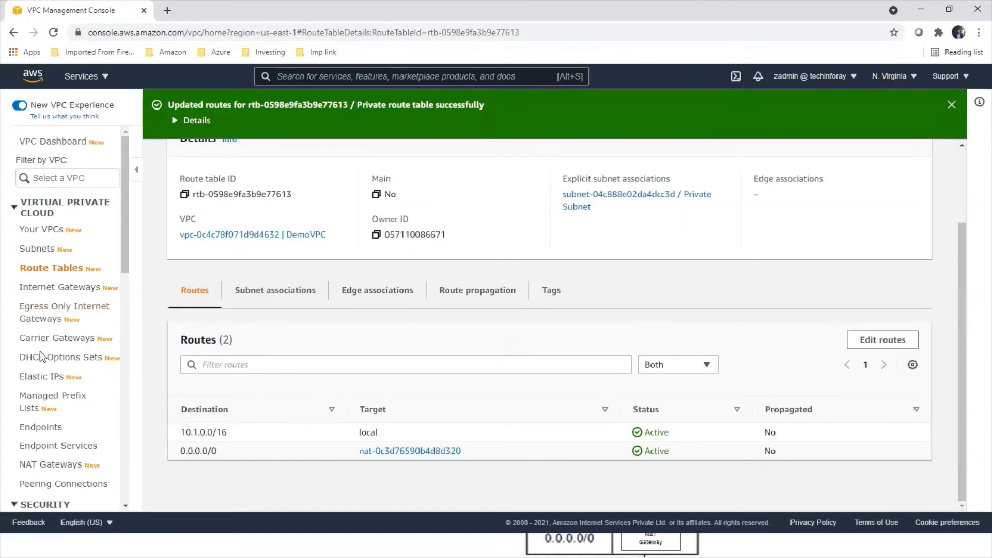
Step: Open the NAT gateways list and refresh it to check the state of demoNATGateway
{"action": "left_click", "coordinate": [63, 470]}
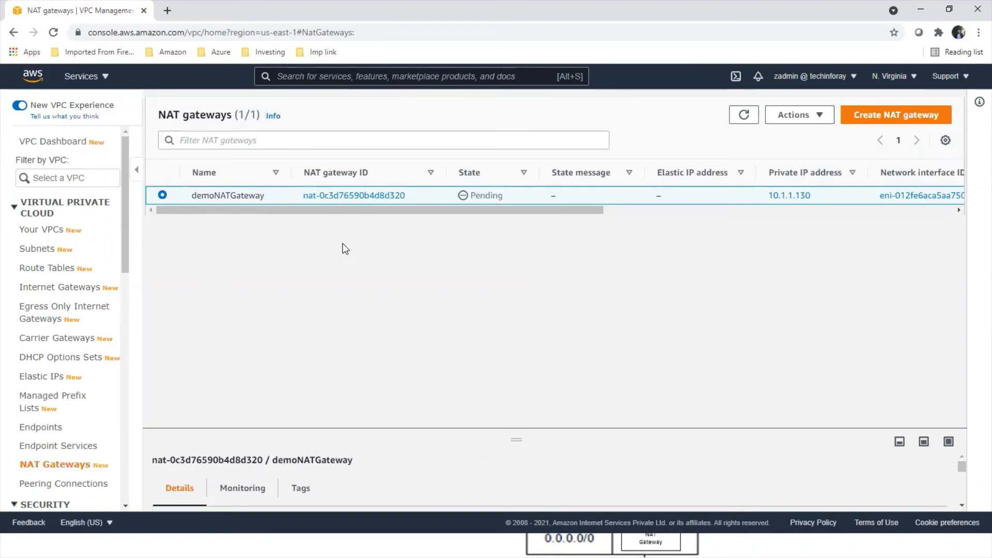
{"action": "left_click", "coordinate": [749, 116]}
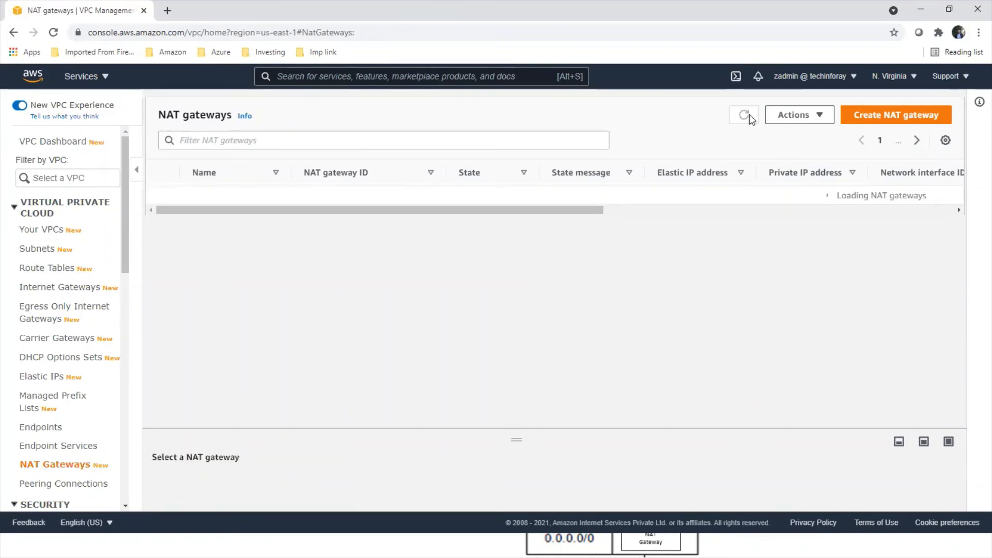
{"action": "left_click", "coordinate": [749, 116]}
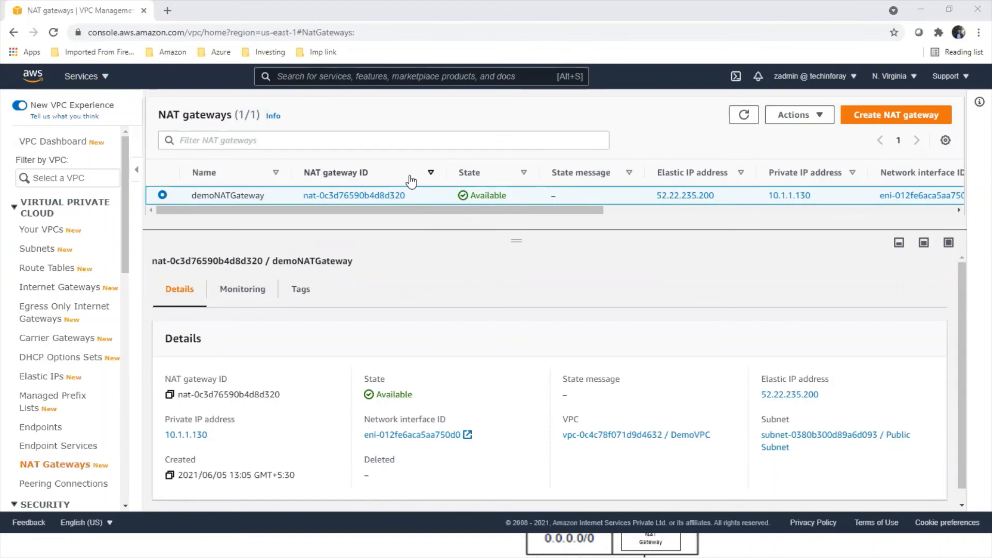
Step: Switch to the public instance's remote desktop and bring up its nested session to the private instance 10.1.2.219
{"action": "key", "text": "alt+Tab"}
{"action": "left_click", "coordinate": [519, 219]}
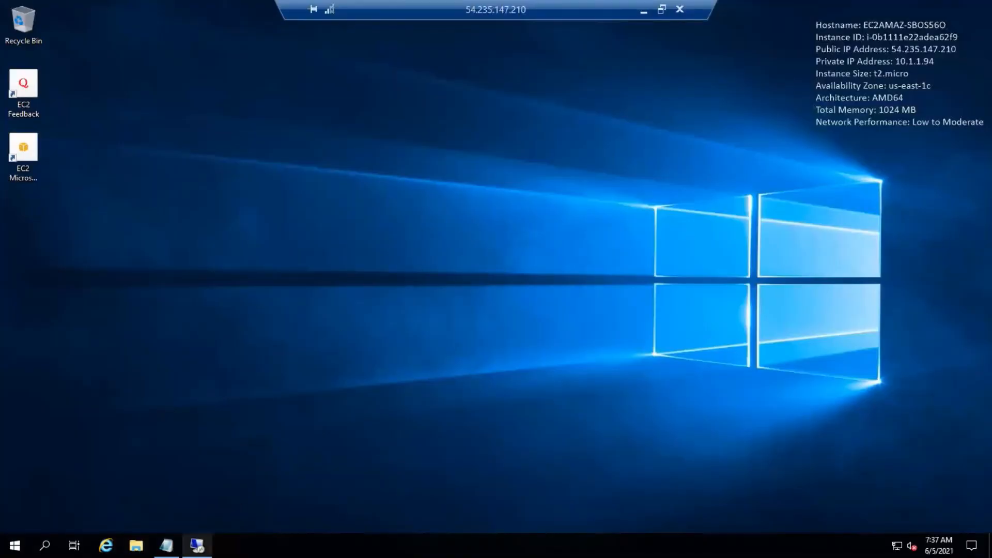
{"action": "left_click", "coordinate": [197, 546]}
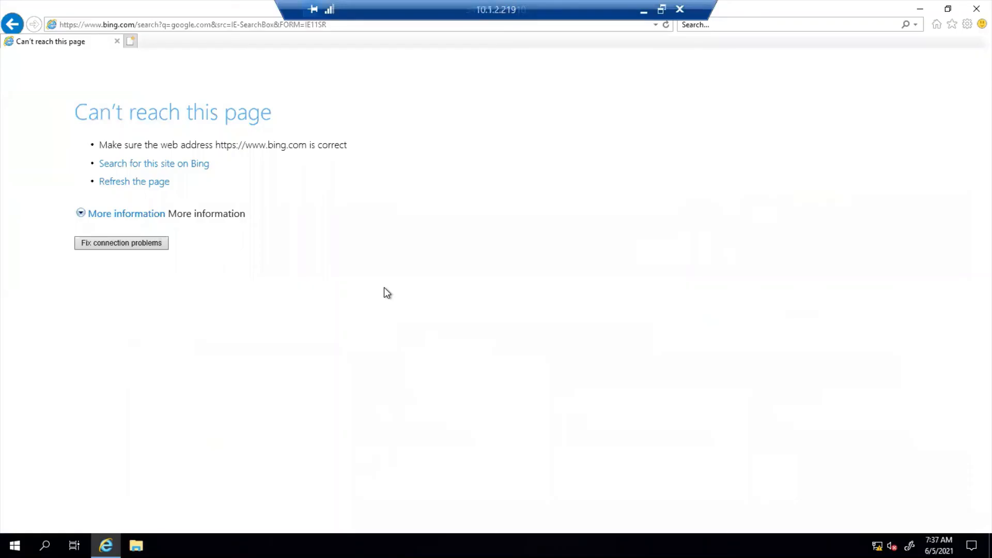
Step: Load google.com in Internet Explorer on the private instance, accepting both security alerts
{"action": "left_click", "coordinate": [207, 24]}
{"action": "type", "text": "goo"}
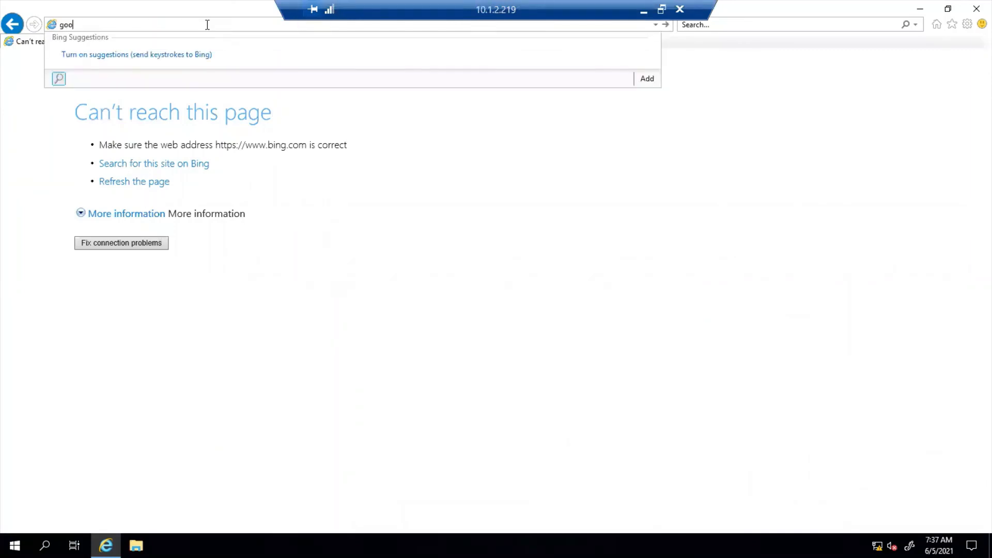
{"action": "type", "text": "gle.com"}
{"action": "key", "text": "Return"}
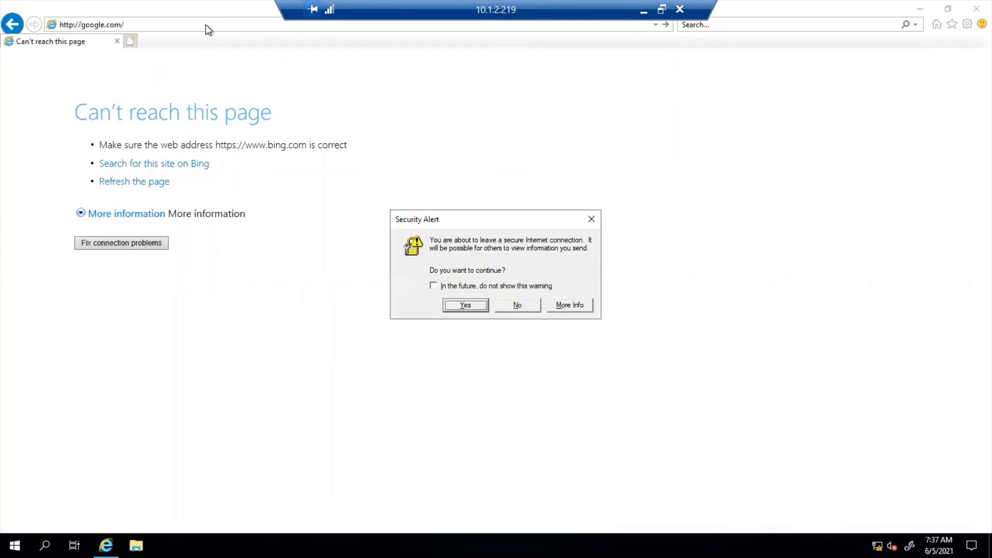
{"action": "left_click", "coordinate": [450, 307]}
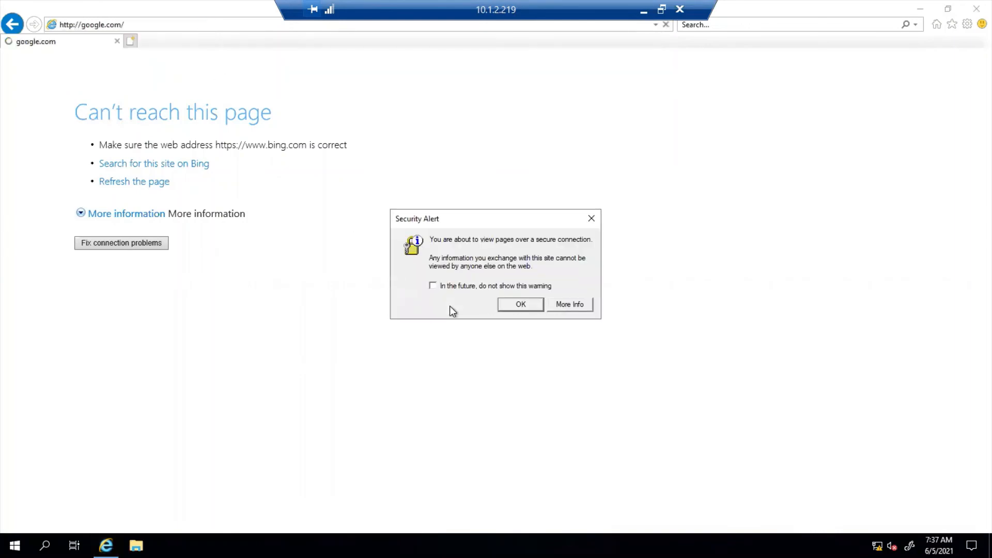
{"action": "left_click", "coordinate": [504, 306]}
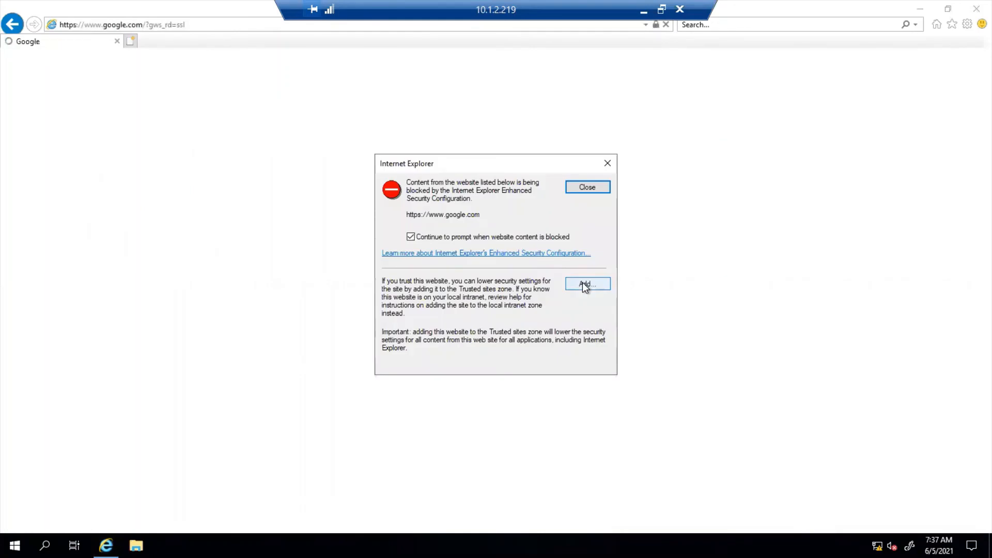
{"action": "left_click", "coordinate": [597, 289]}
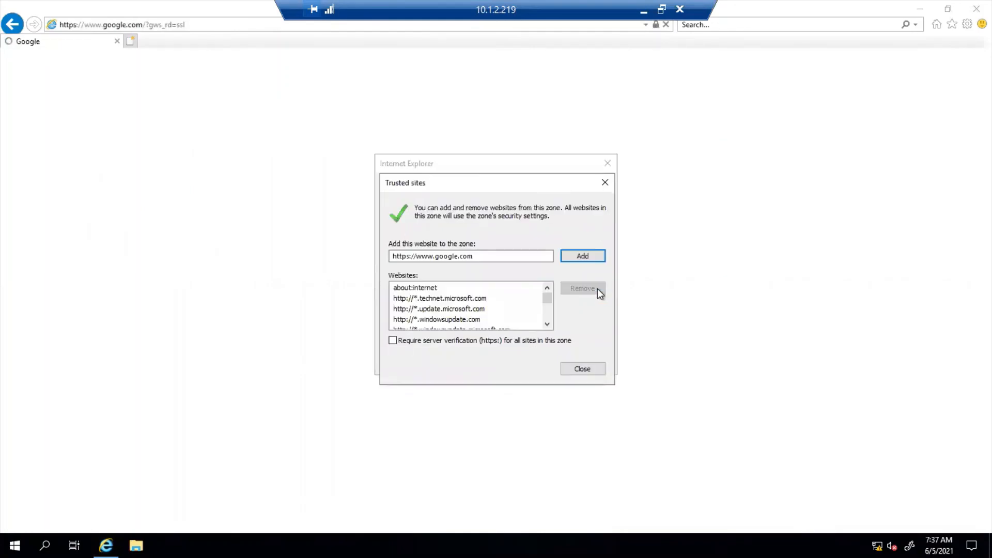
{"action": "left_click", "coordinate": [588, 257]}
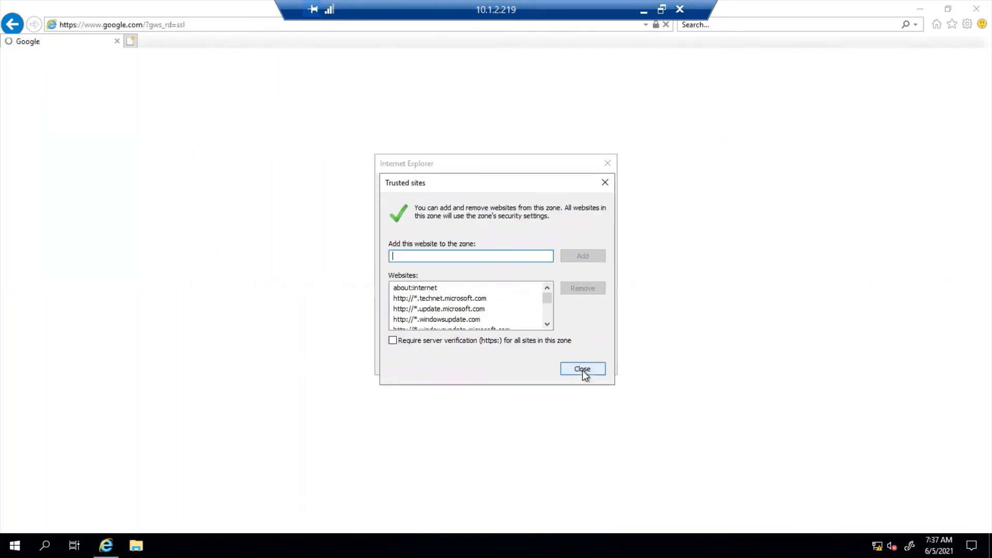
{"action": "left_click", "coordinate": [582, 369]}
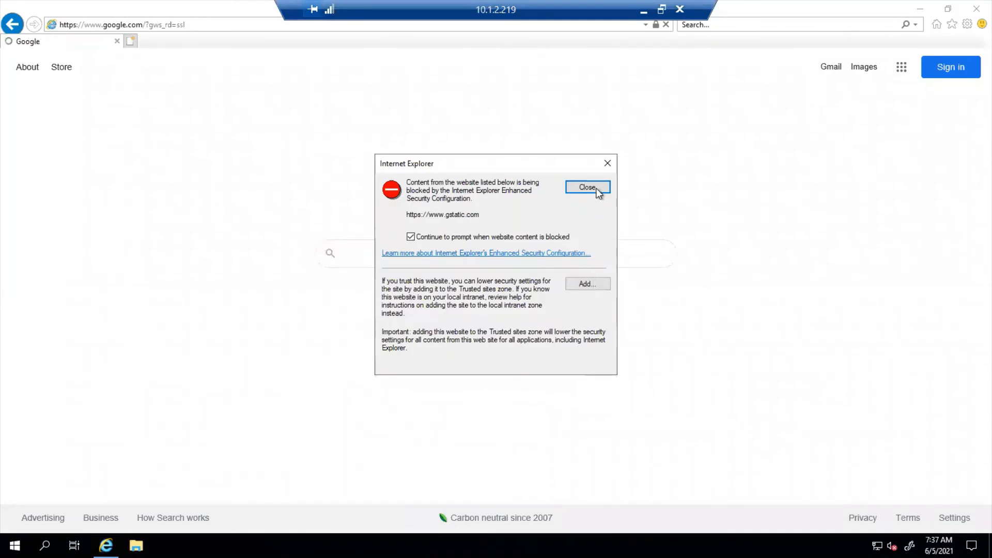
{"action": "left_click", "coordinate": [591, 282]}
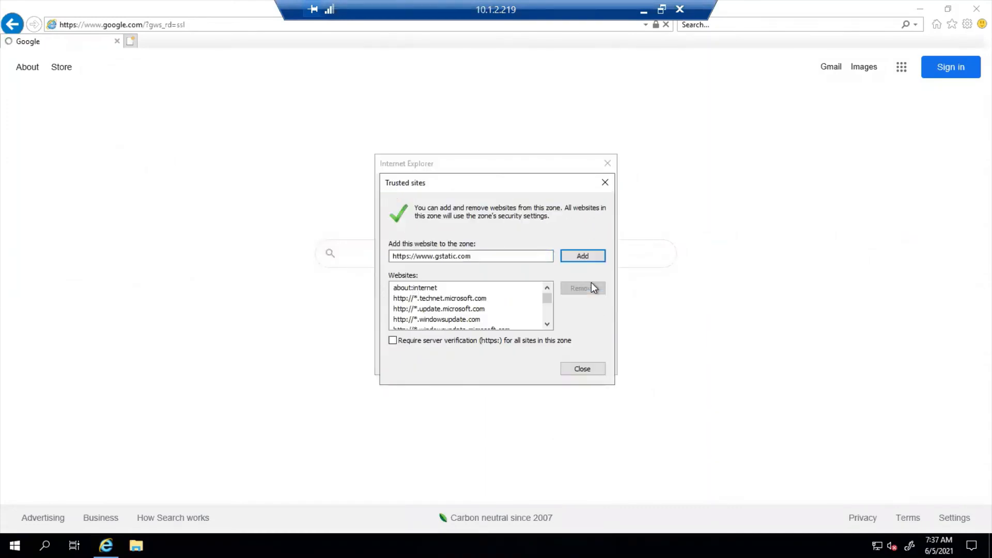
{"action": "left_click", "coordinate": [585, 254]}
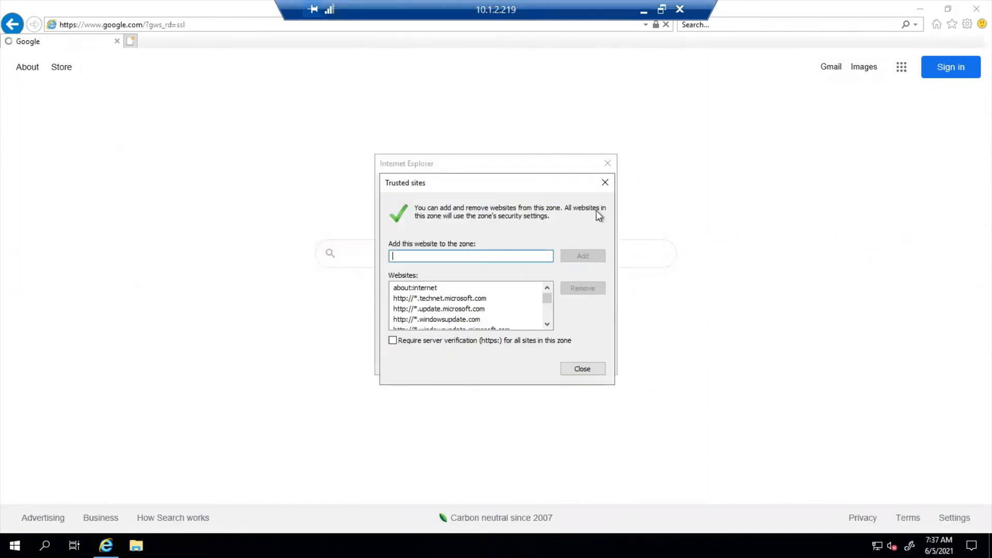
{"action": "left_click", "coordinate": [604, 183]}
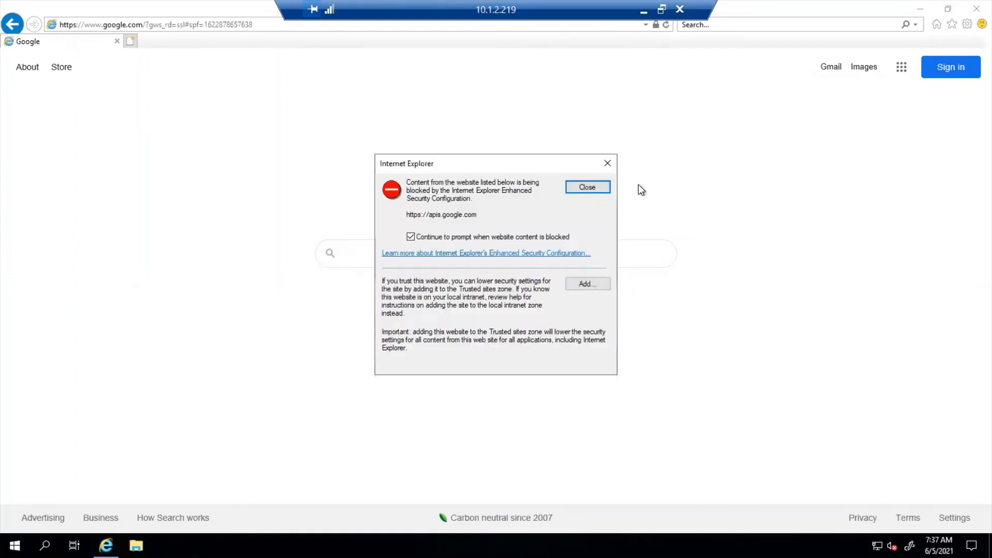
{"action": "left_click", "coordinate": [608, 164]}
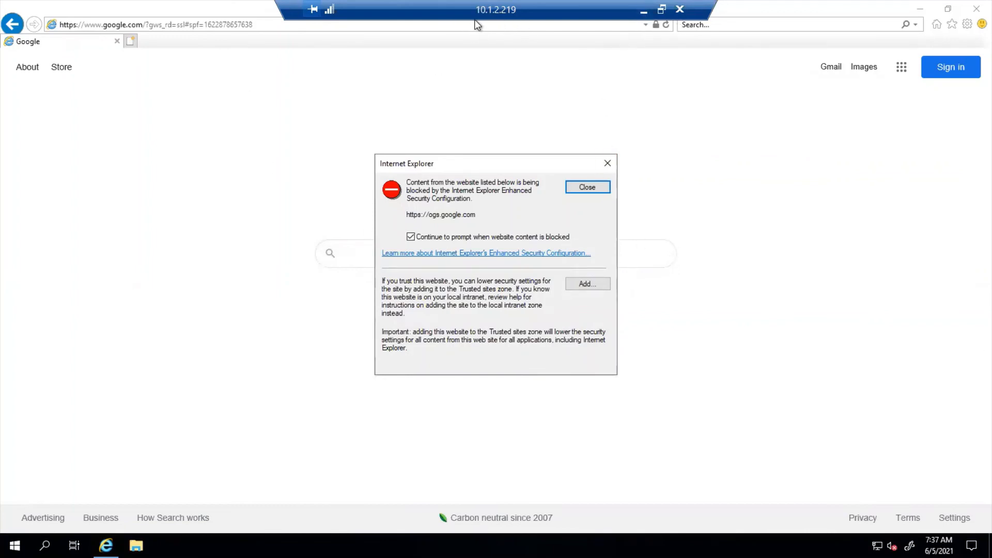
Step: Minimize both remote desktop sessions and switch to the slide show with the VPC and NAT gateway diagram
{"action": "left_click", "coordinate": [643, 11]}
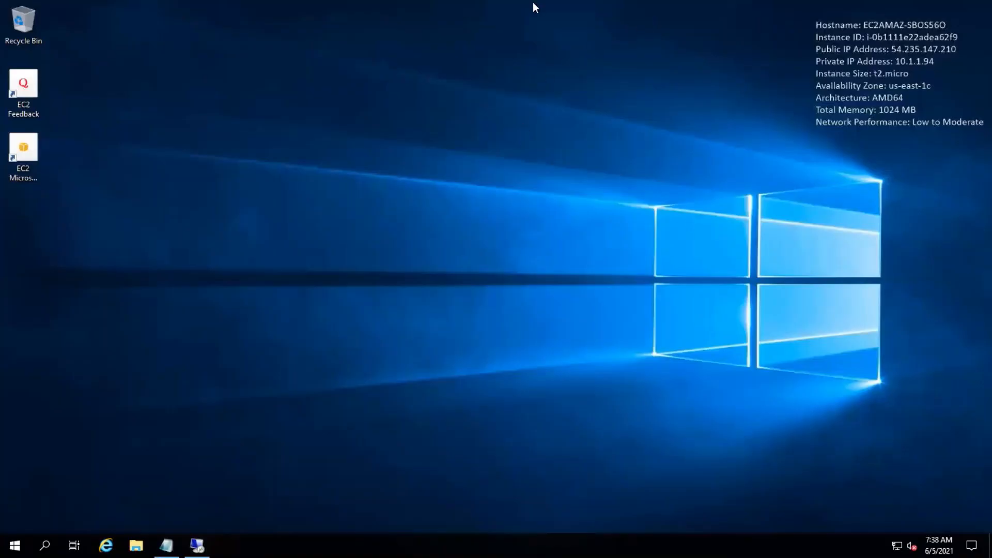
{"action": "mouse_move", "coordinate": [608, 7]}
{"action": "left_click", "coordinate": [642, 12]}
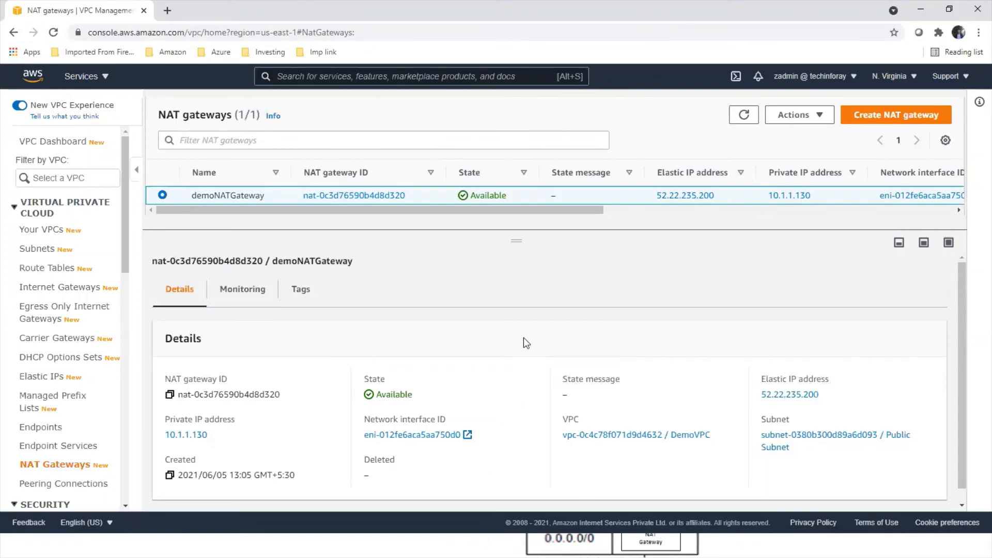
{"action": "key", "text": "alt+Tab"}
{"action": "key", "text": "alt+Tab"}
{"action": "key", "text": "alt+Tab"}
{"action": "key", "text": "alt+Tab"}
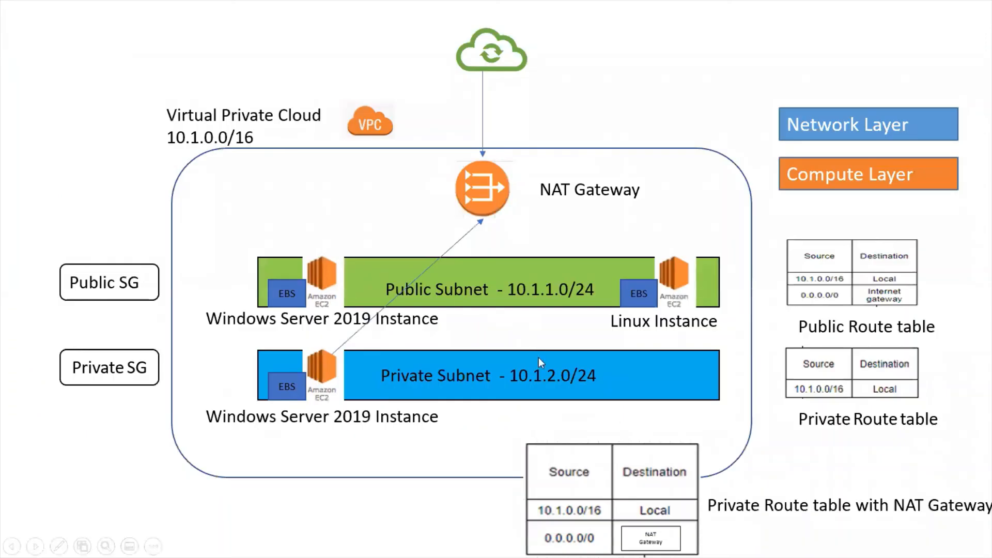